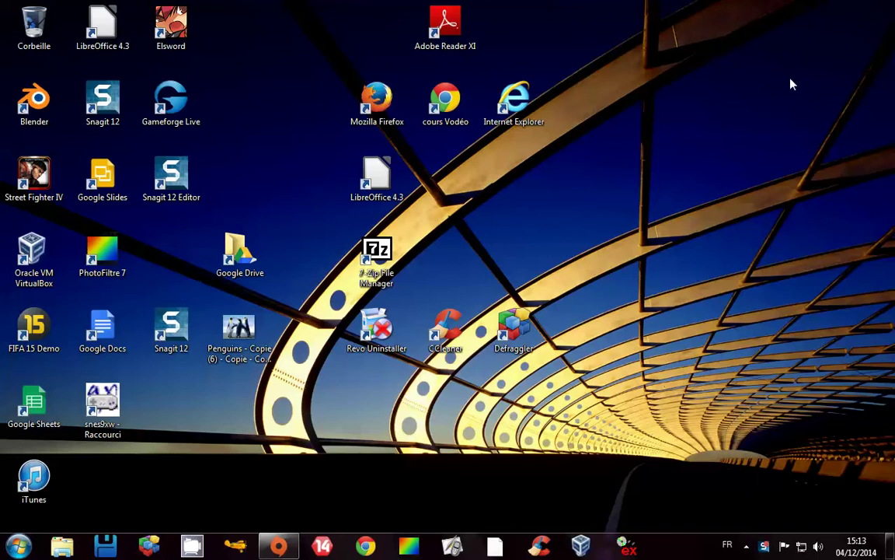
Step: Launch Chrome and open Google Drive from the Google home page's list of Google apps
left_click(367, 538)
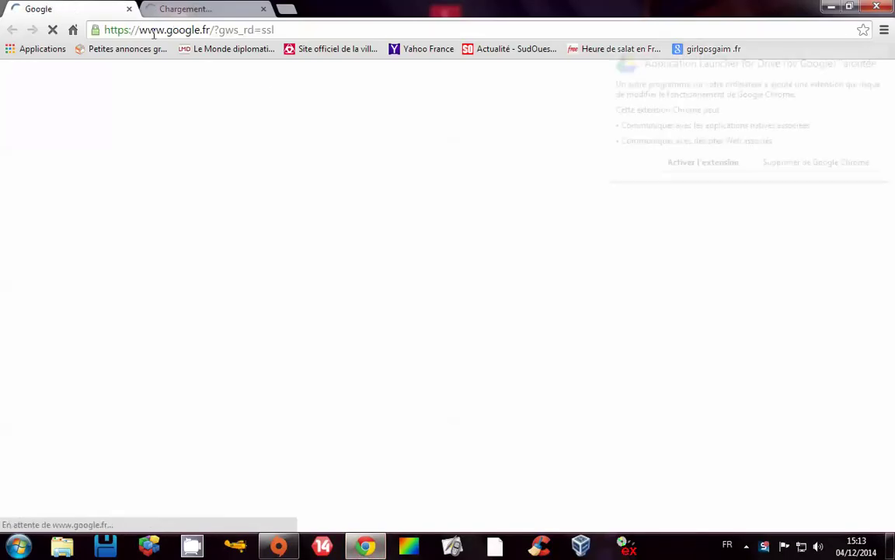
left_click(884, 31)
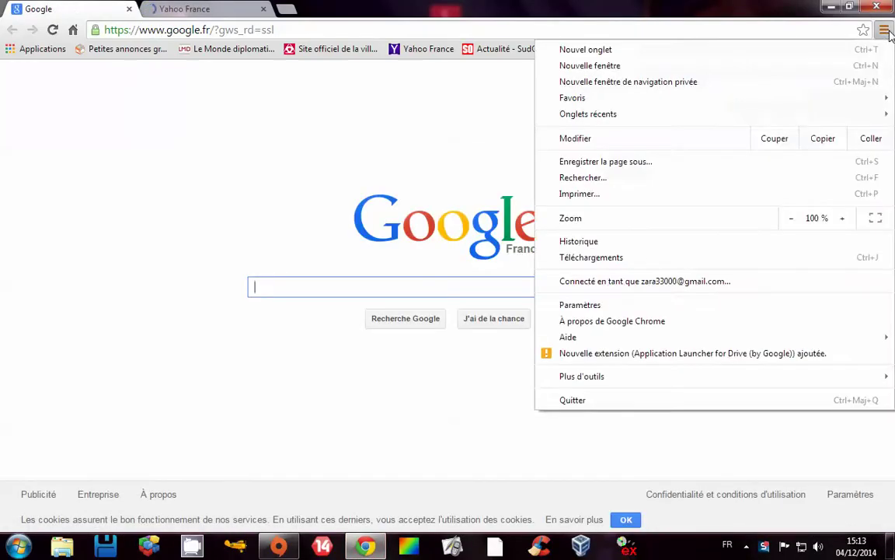
key("Escape")
left_click(768, 83)
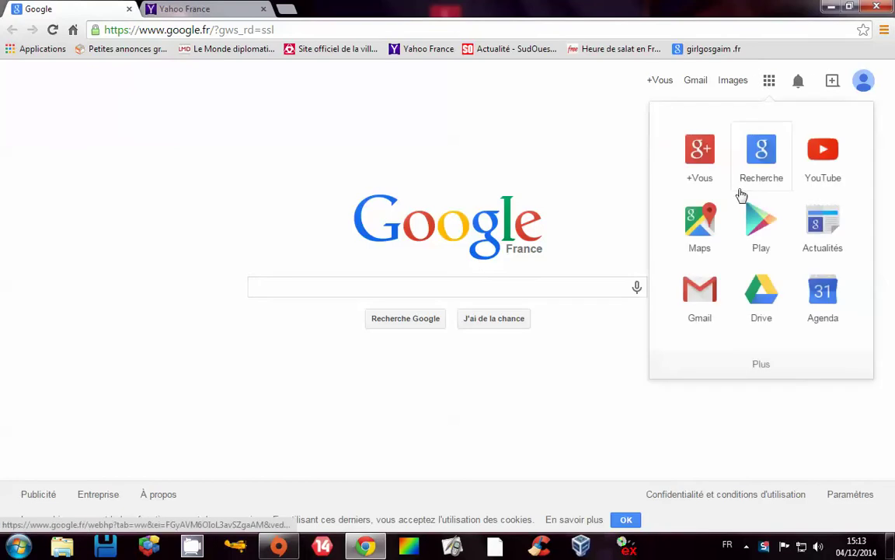
left_click(553, 110)
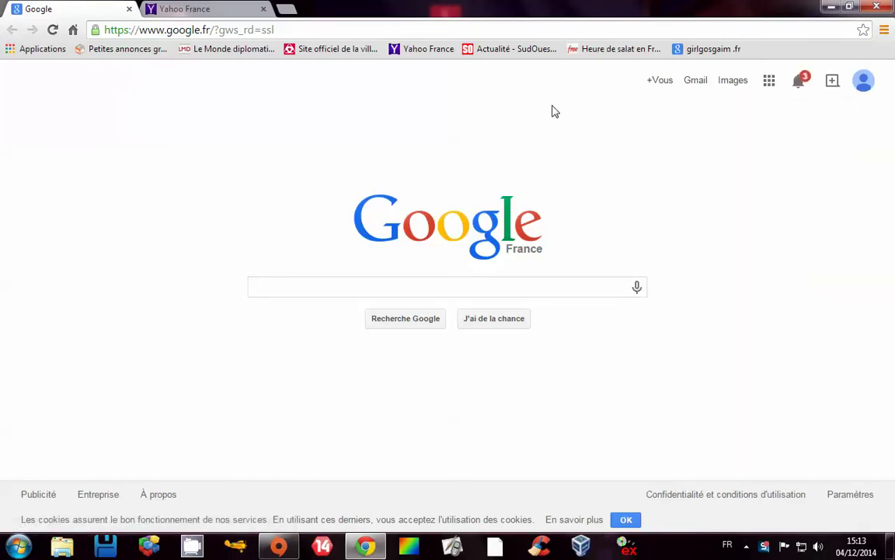
left_click(770, 89)
left_click(762, 304)
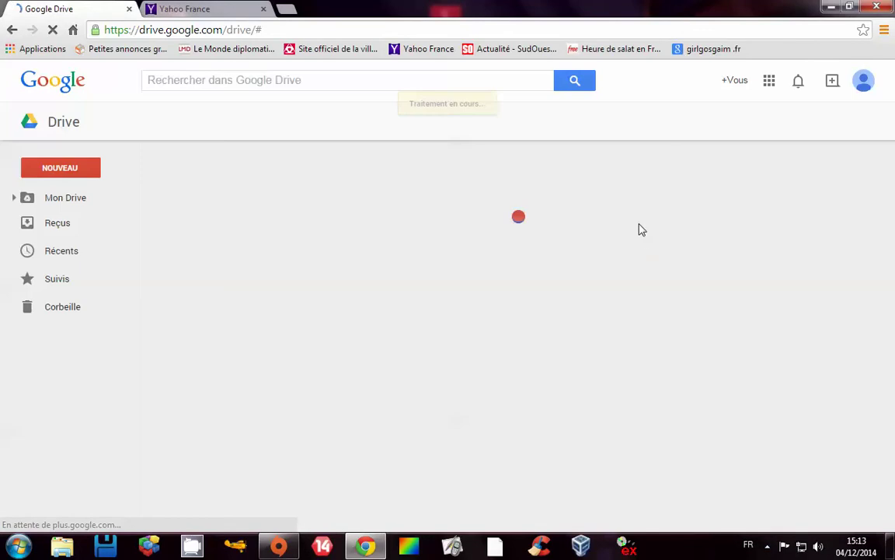
Step: Sign out of the current Google account and return to the google.fr home page
left_click(863, 80)
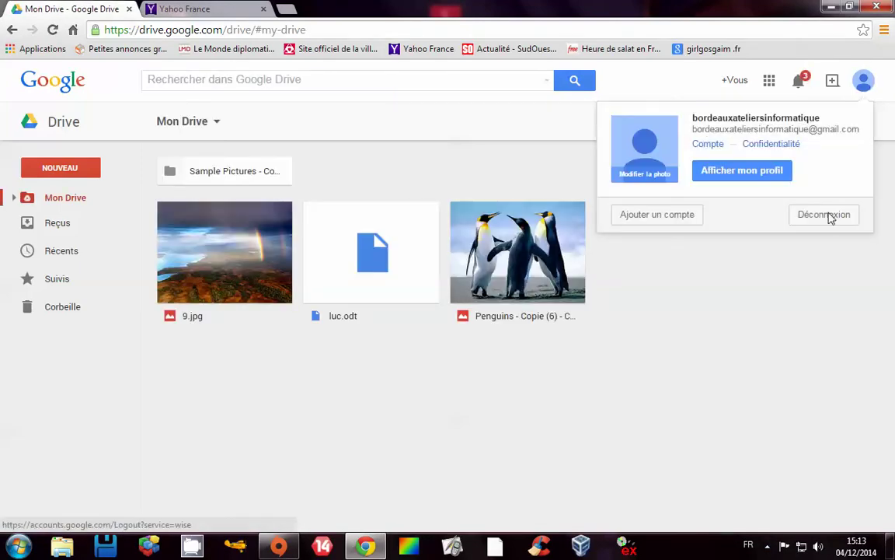
left_click(824, 214)
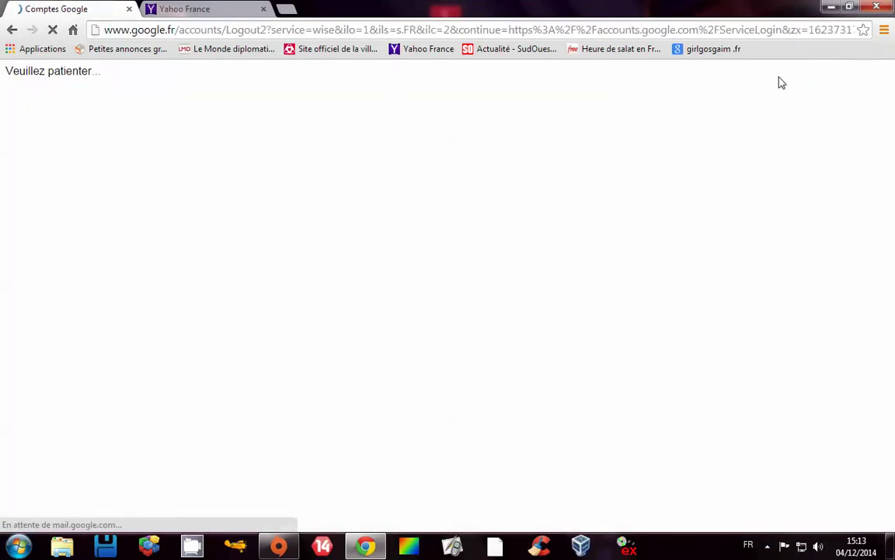
left_click(237, 32)
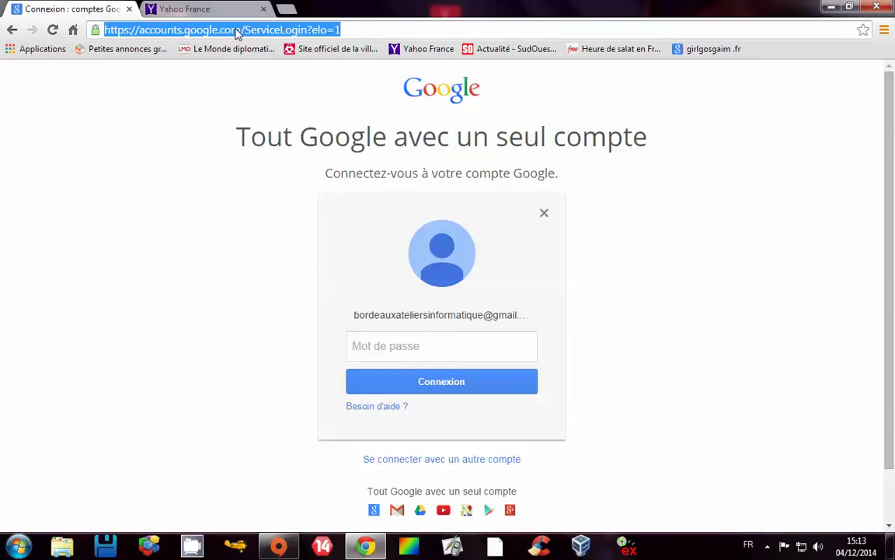
type("go")
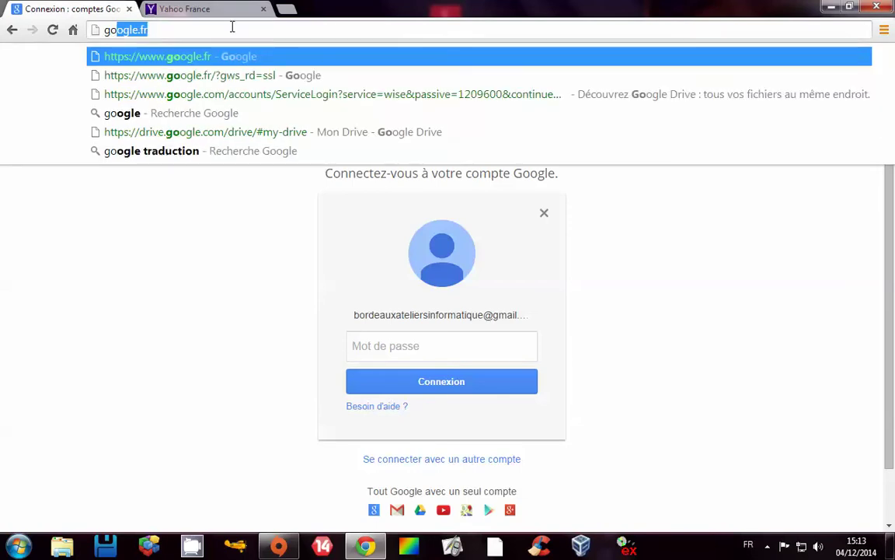
key("Return")
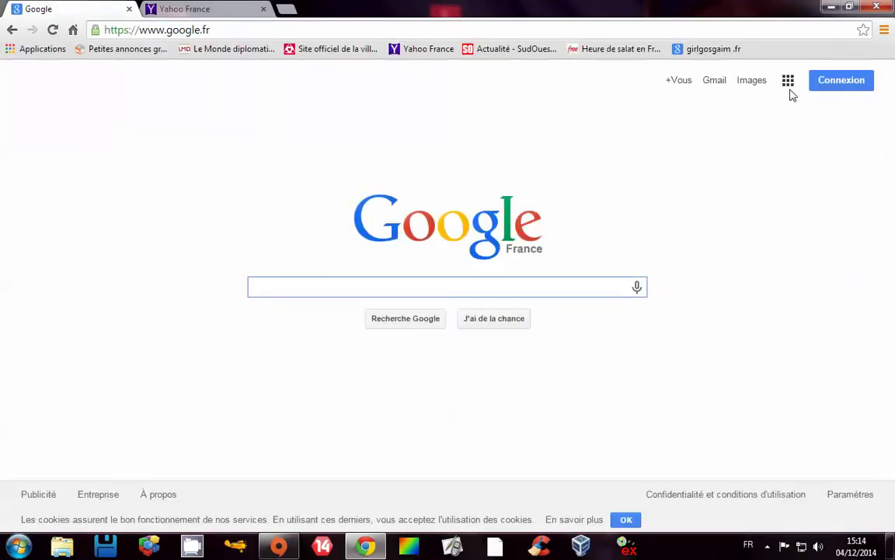
Step: Open Google Drive from the Google apps and sign in with the account password
left_click(786, 82)
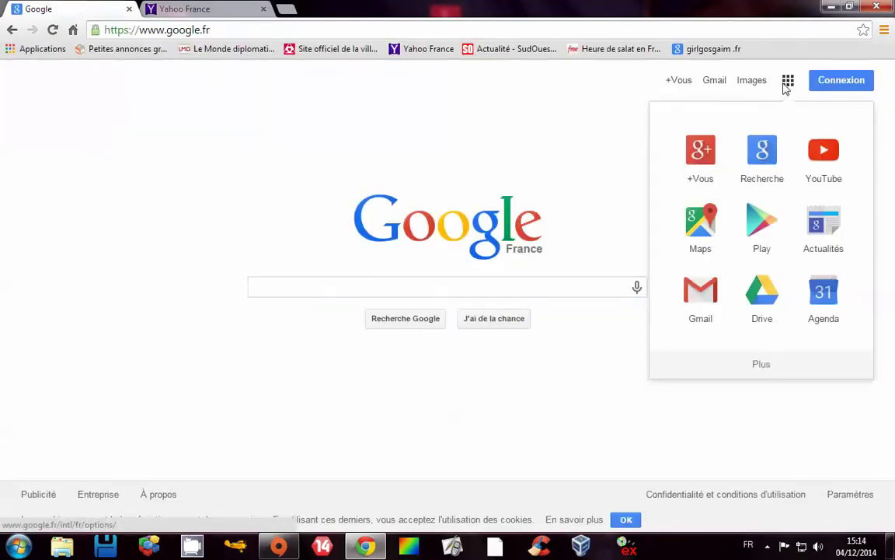
left_click(766, 303)
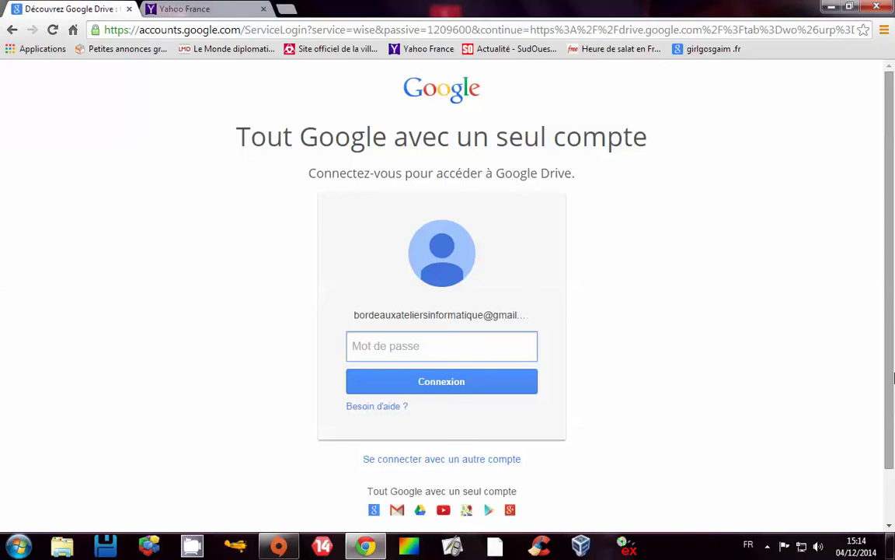
type("••••")
key("Return")
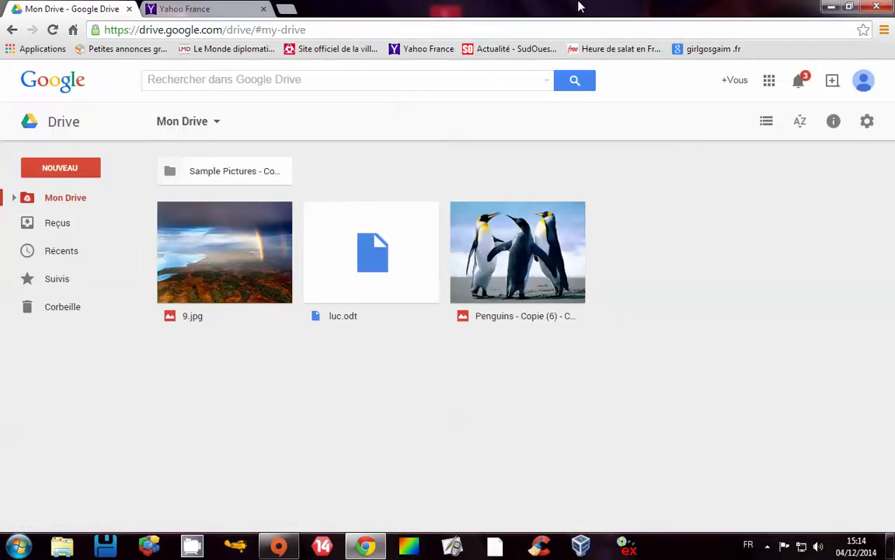
Step: Open the Musique library in Windows Explorer and arrange its window side by side with the Google Drive window
left_click_drag(374, 10, 894, 16)
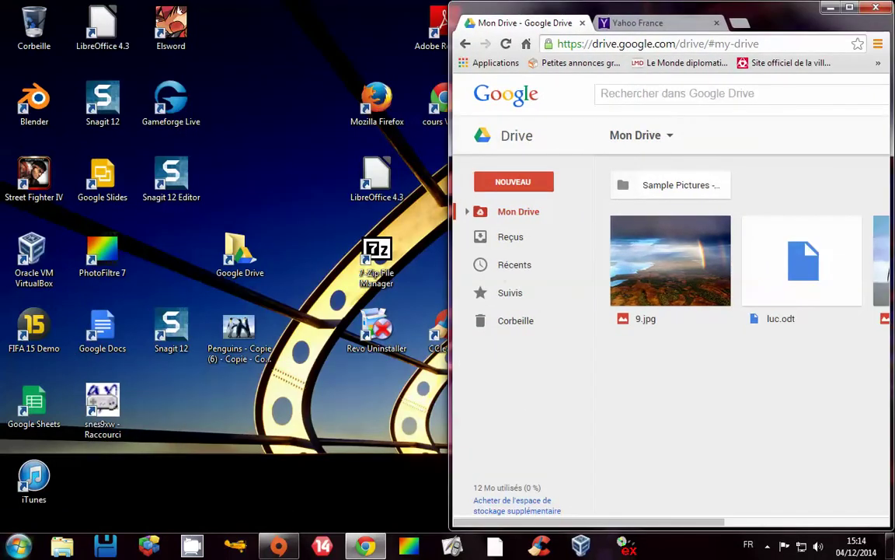
left_click(77, 549)
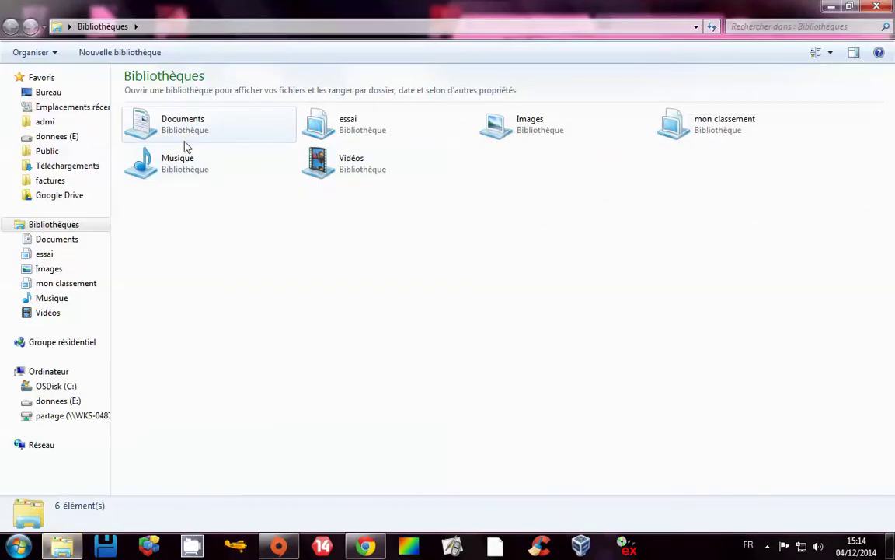
left_click(173, 129)
double_click(173, 166)
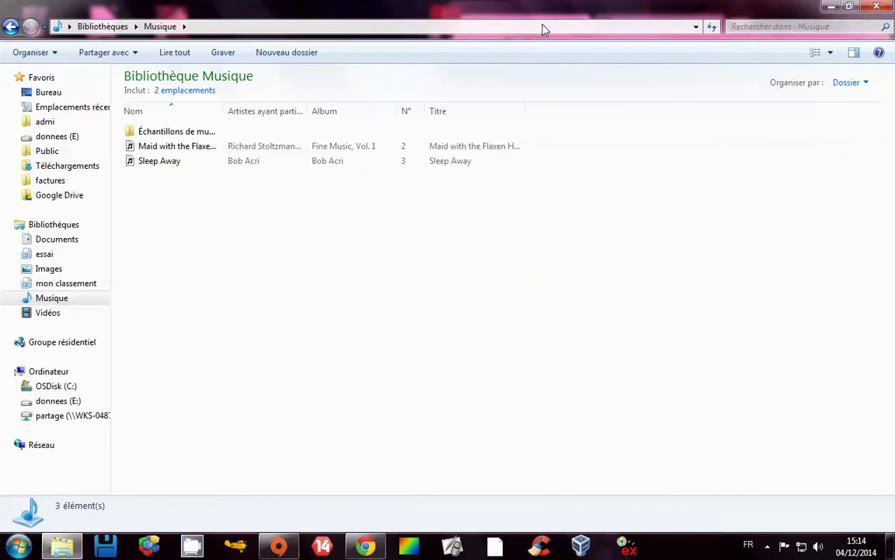
left_click_drag(544, 28, 1, 11)
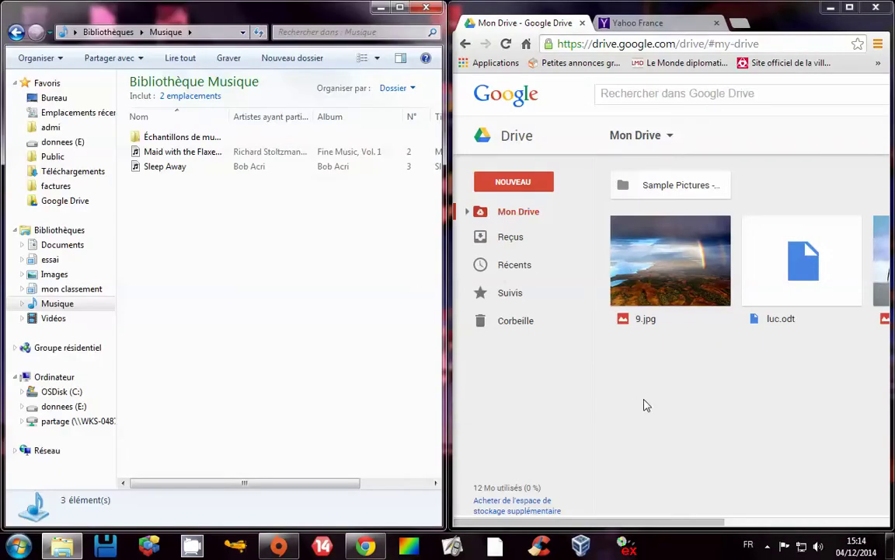
Step: Maximize the Google Drive window and create a new folder named "musique" in Mon Drive
double_click(778, 7)
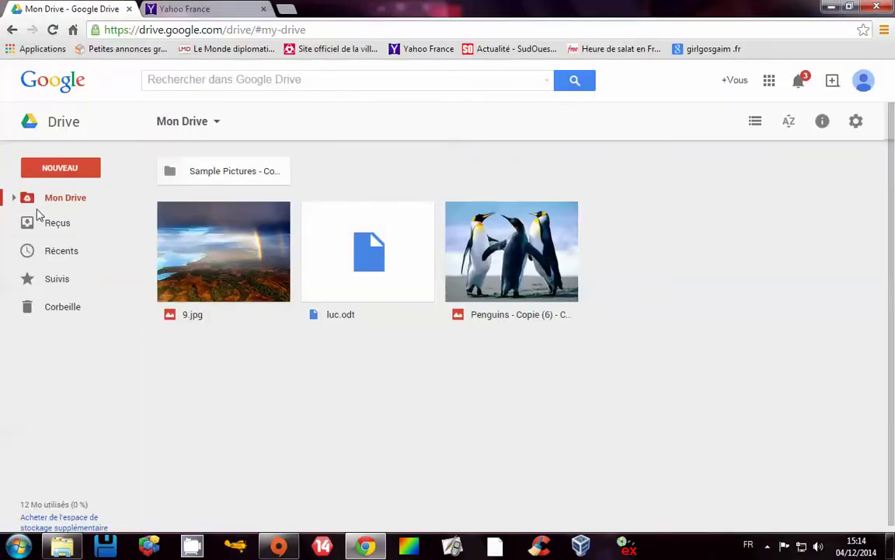
left_click(218, 131)
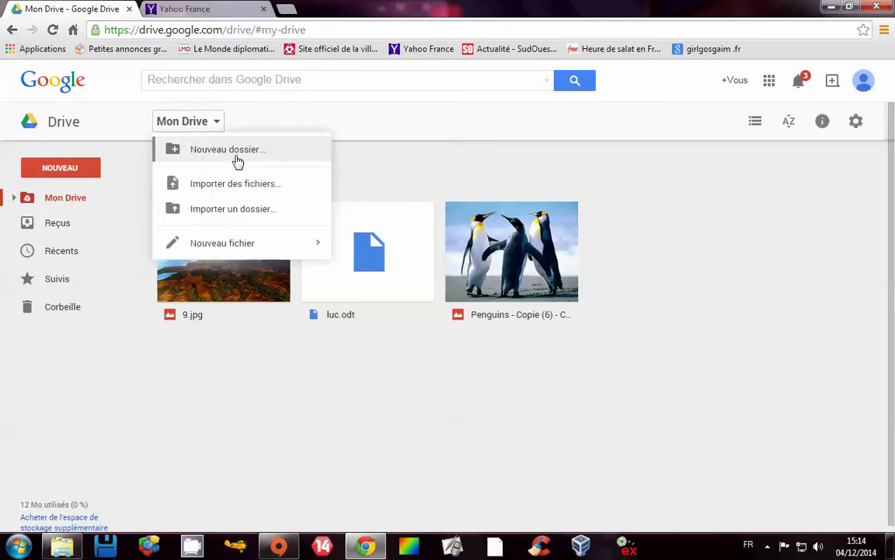
left_click(237, 159)
type("musique")
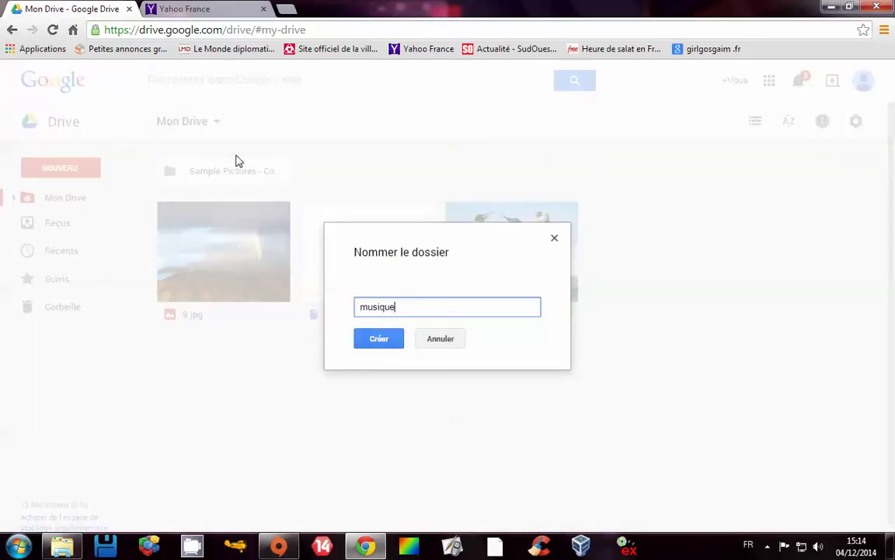
key("Return")
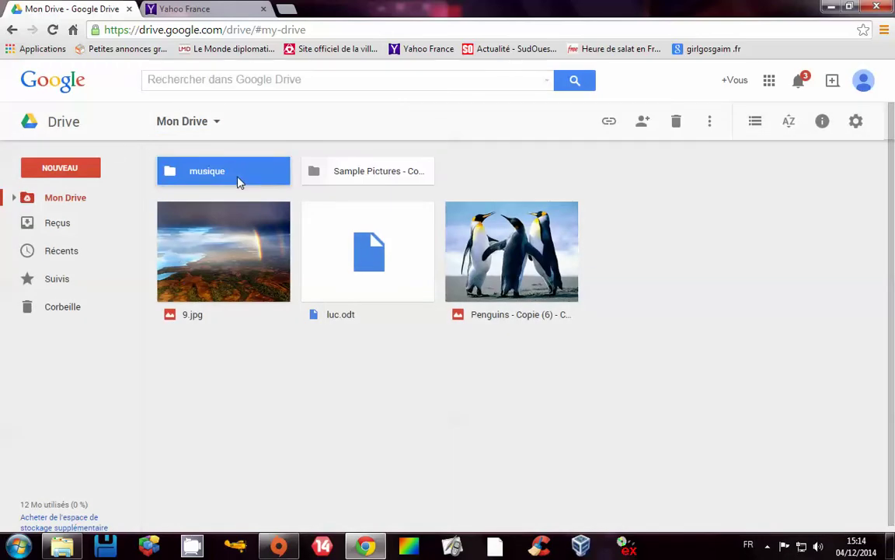
Step: Open the musique folder in Google Drive and upload the Sleep Away track to it from the Musique library window
double_click(214, 180)
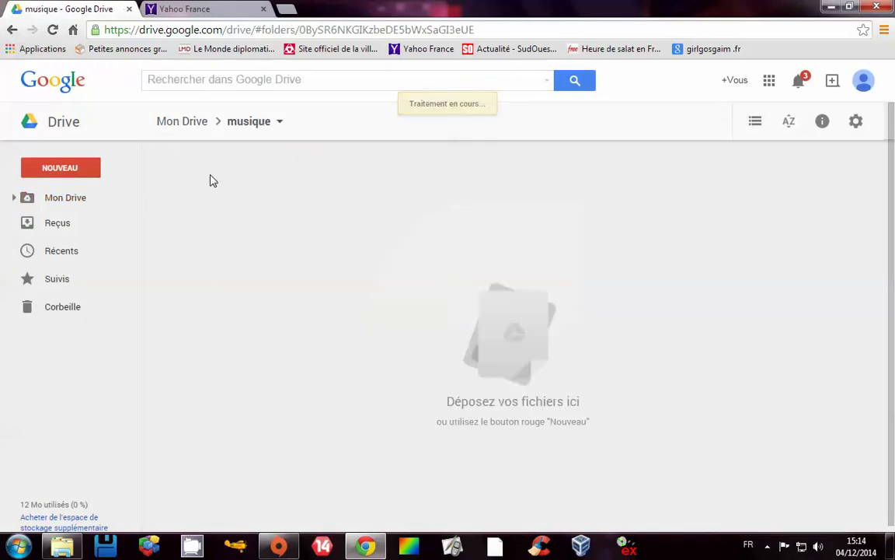
double_click(656, 9)
left_click(226, 220)
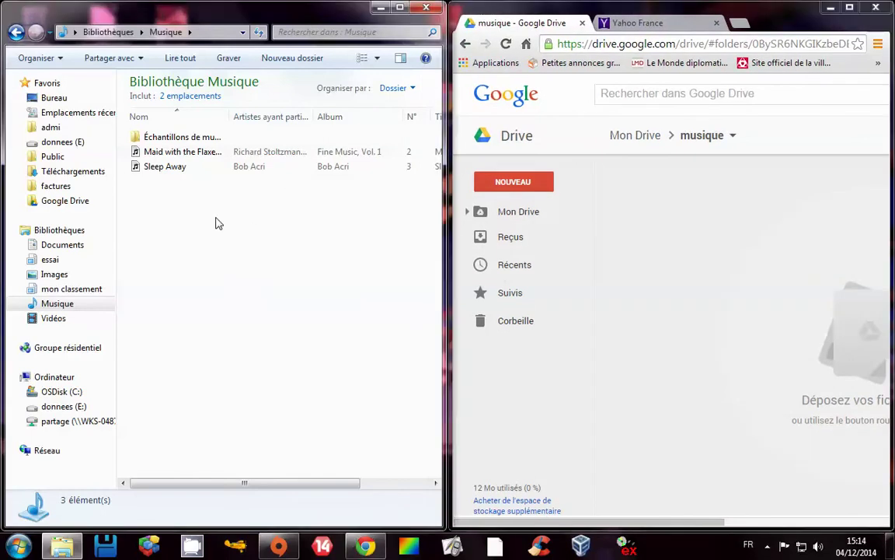
left_click(171, 169)
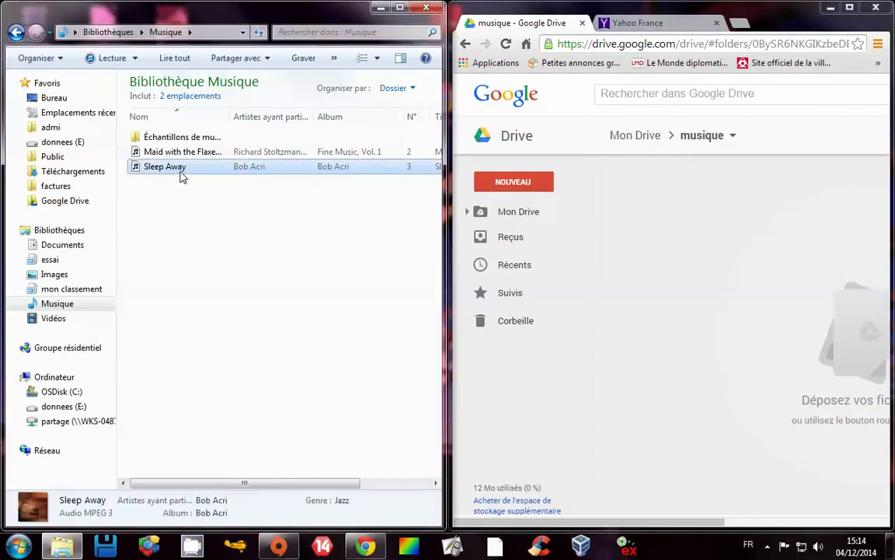
left_click_drag(167, 166, 697, 305)
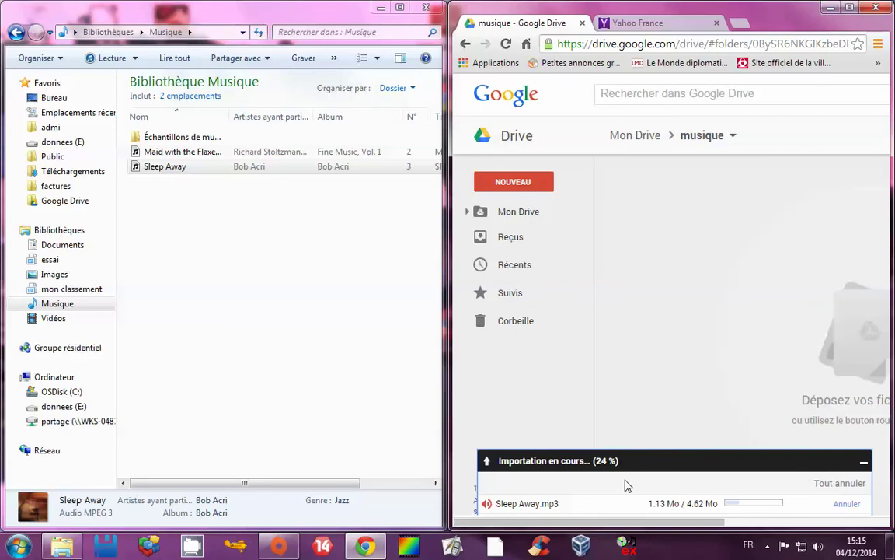
Step: Maximize the Drive window, then open the local Google Drive folder inside the Administrateur user folder in Windows Explorer
double_click(765, 11)
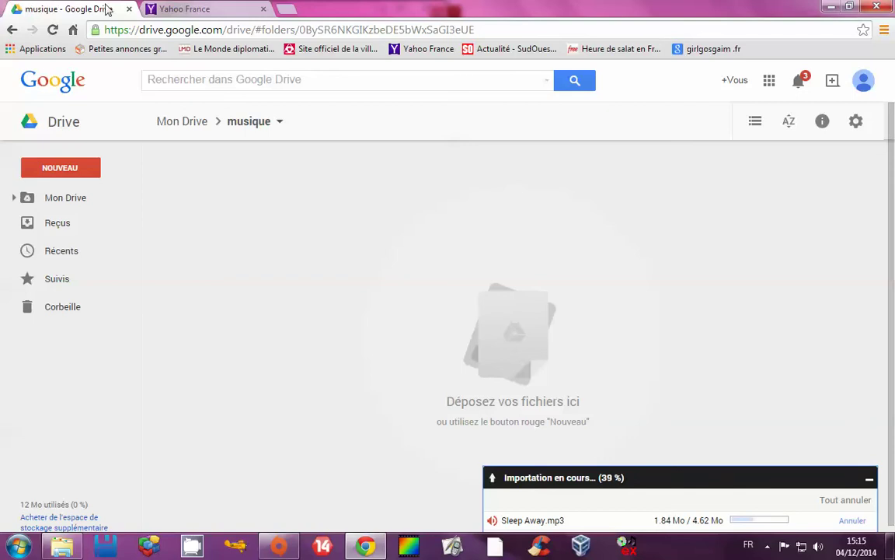
left_click(62, 546)
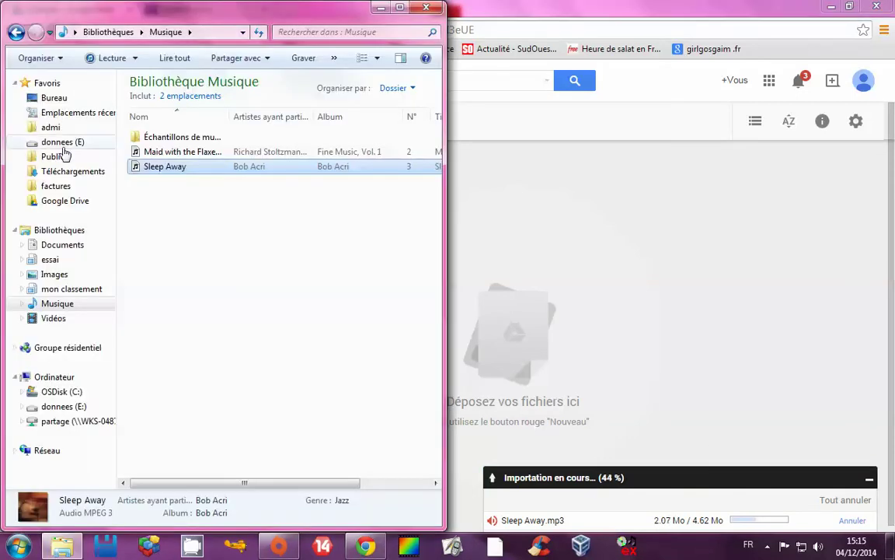
key("super")
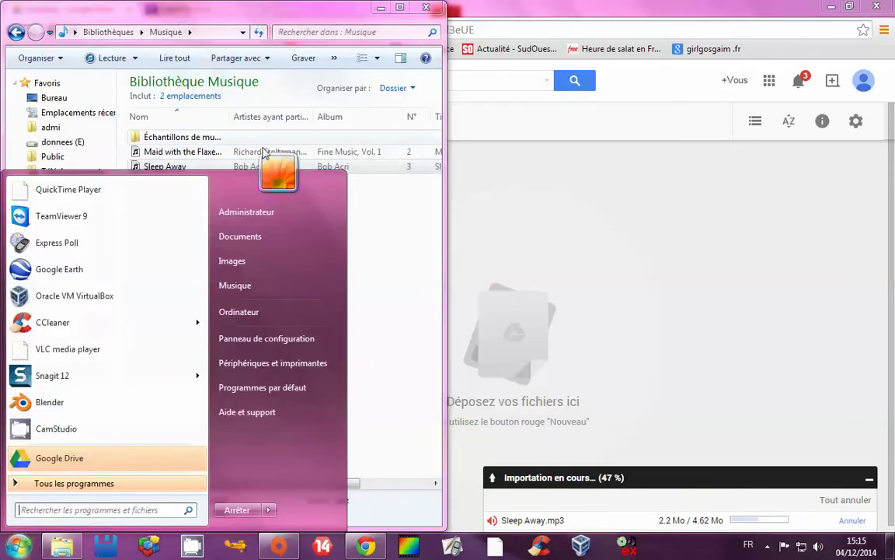
left_click(241, 213)
left_click(655, 201)
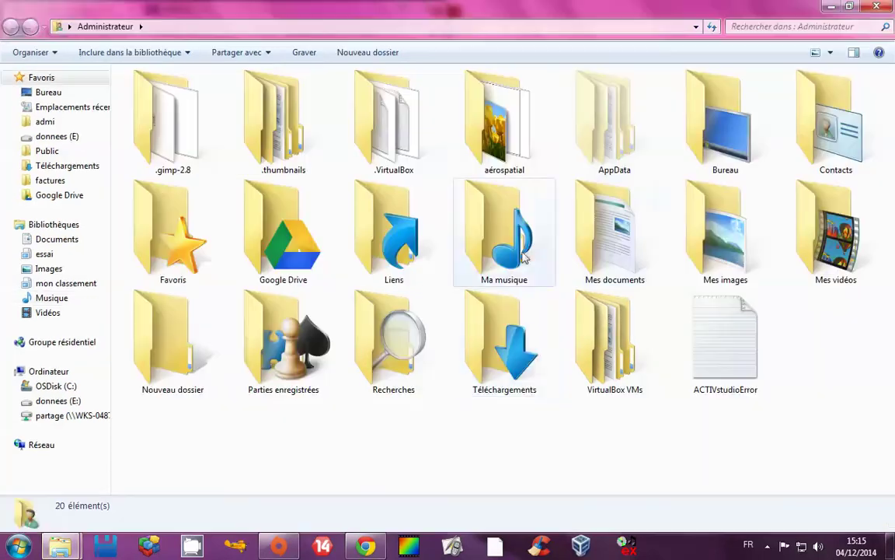
double_click(257, 206)
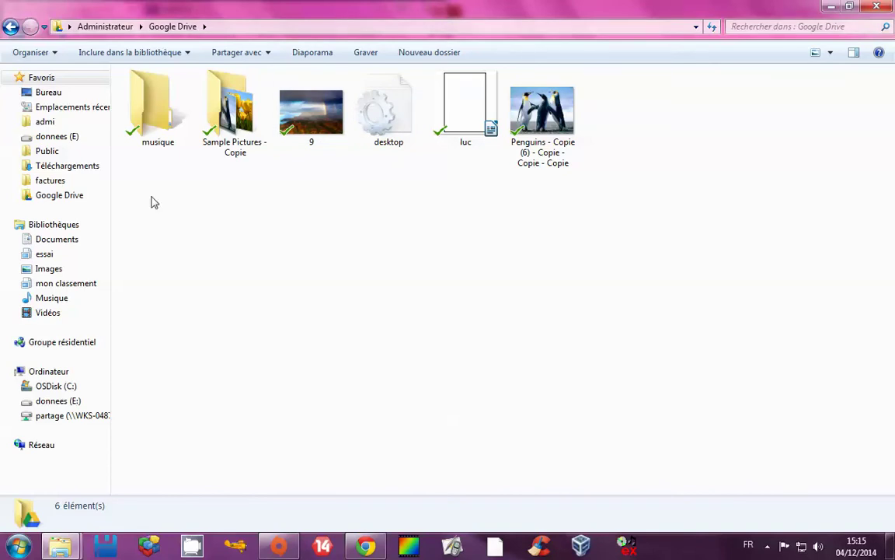
Step: Copy the 2013 folder from the Documents library and paste it into the local Google Drive folder
left_click(45, 254)
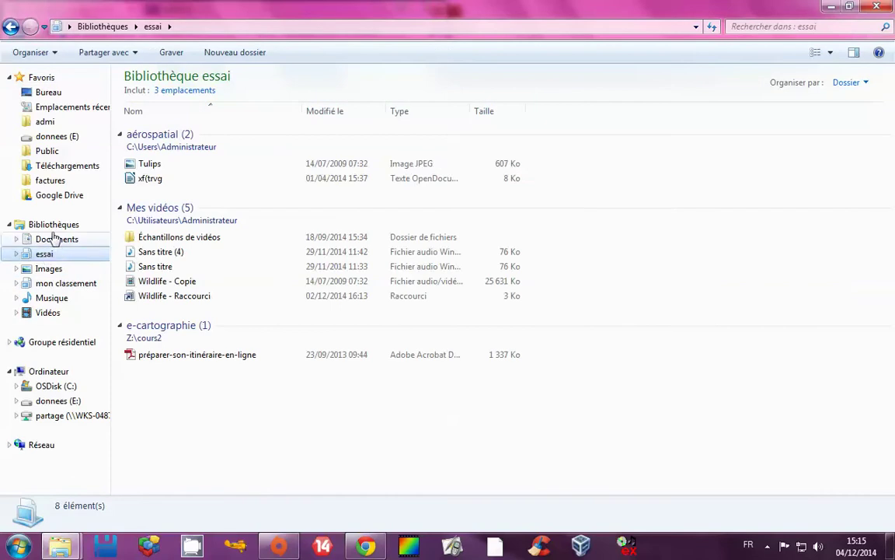
left_click(55, 238)
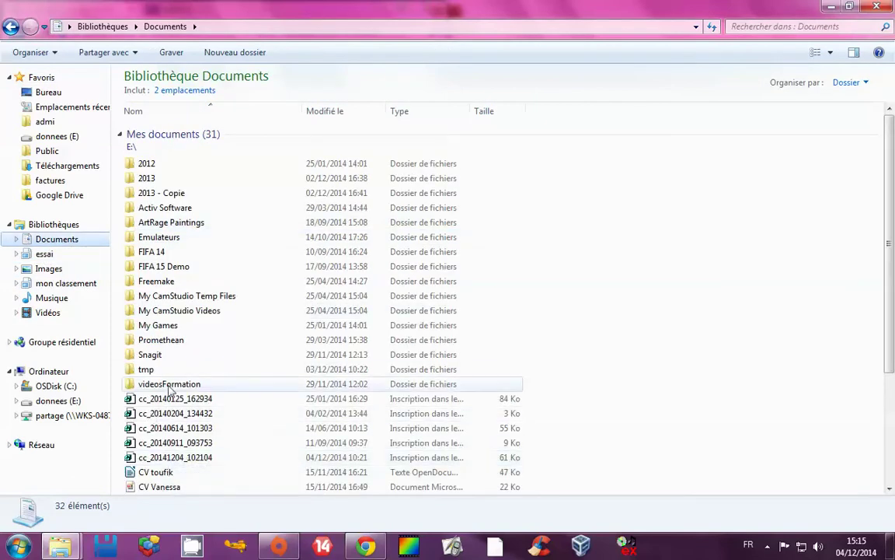
left_click(155, 183)
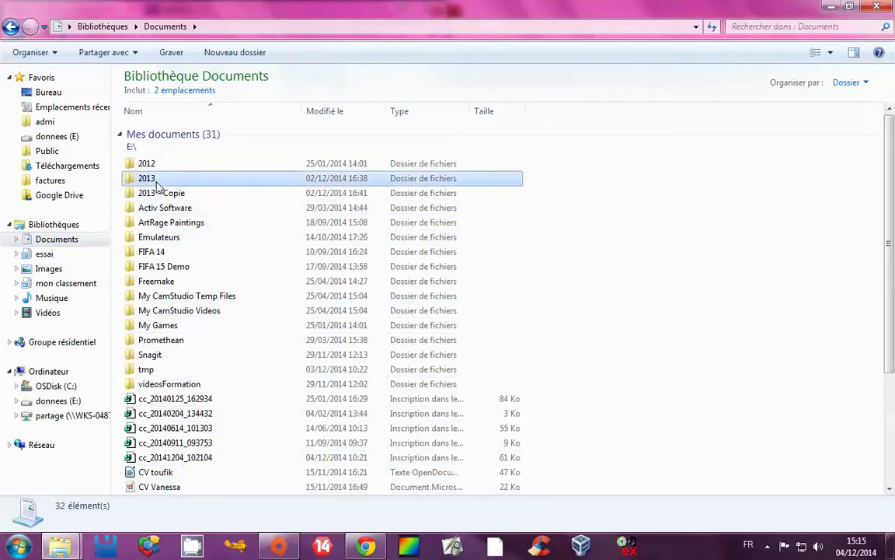
right_click(155, 180)
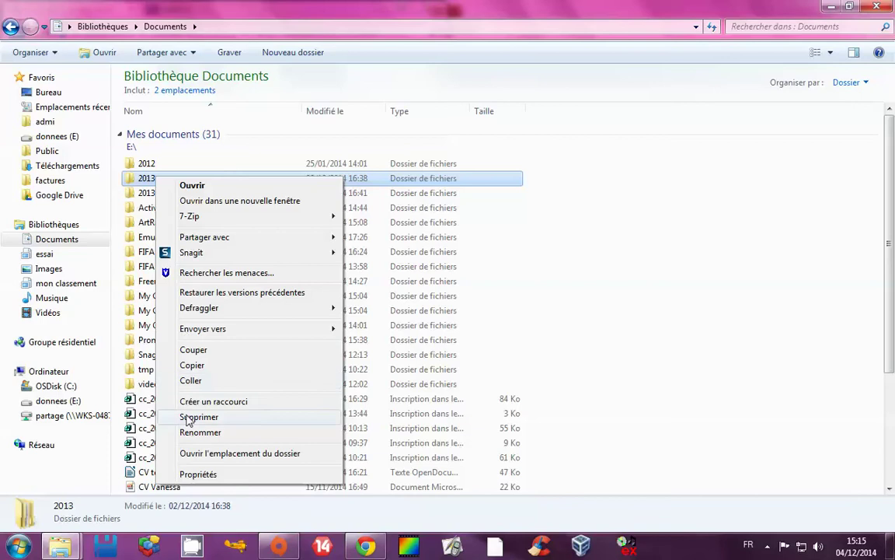
left_click(200, 366)
left_click(72, 195)
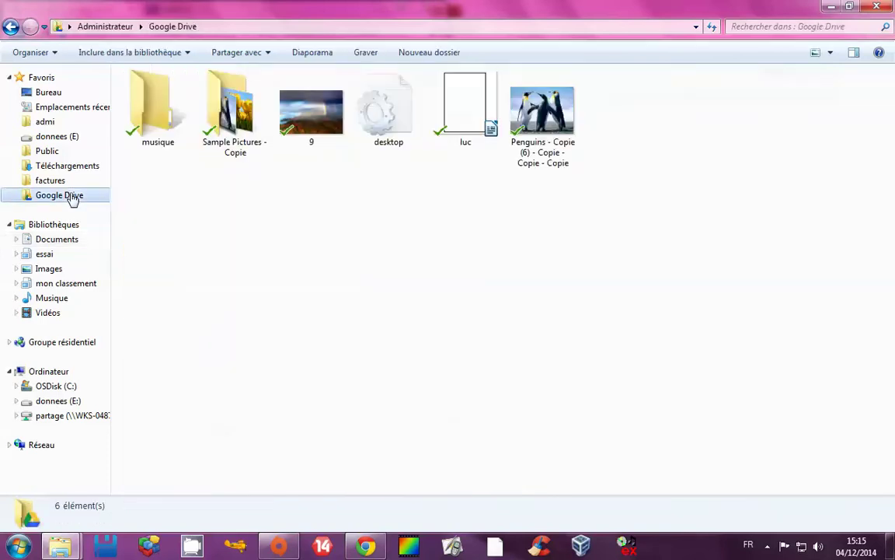
right_click(217, 286)
left_click(256, 386)
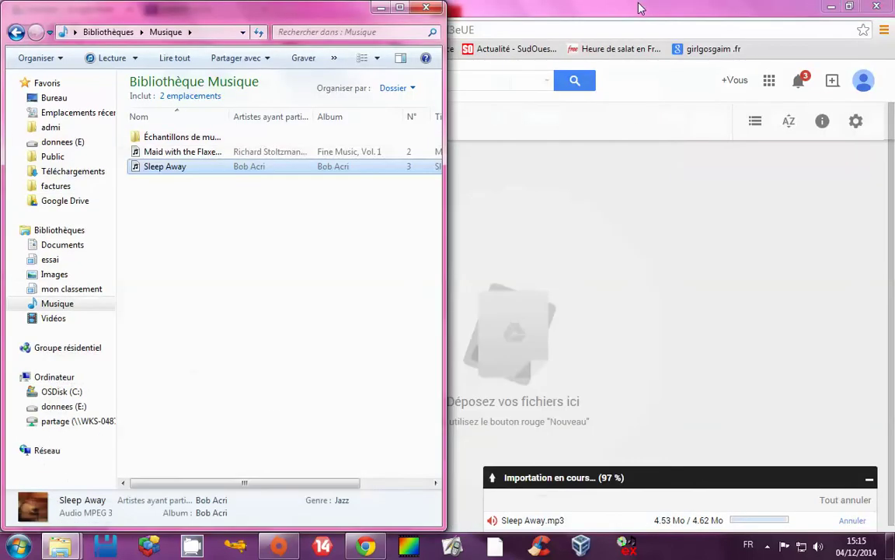
Step: Upload a tall single-penguin picture from the Images library to Mon Drive with both windows side by side, then maximize the Drive window
left_click(639, 6)
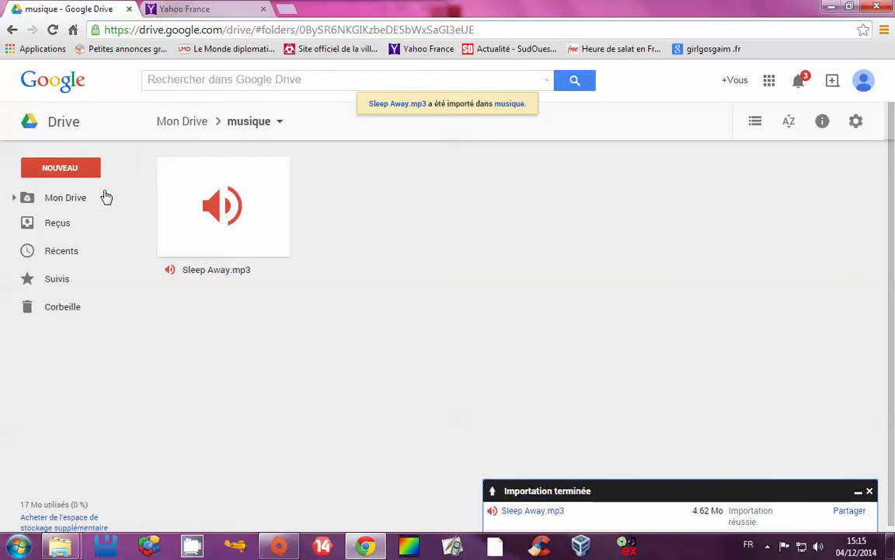
double_click(444, 7)
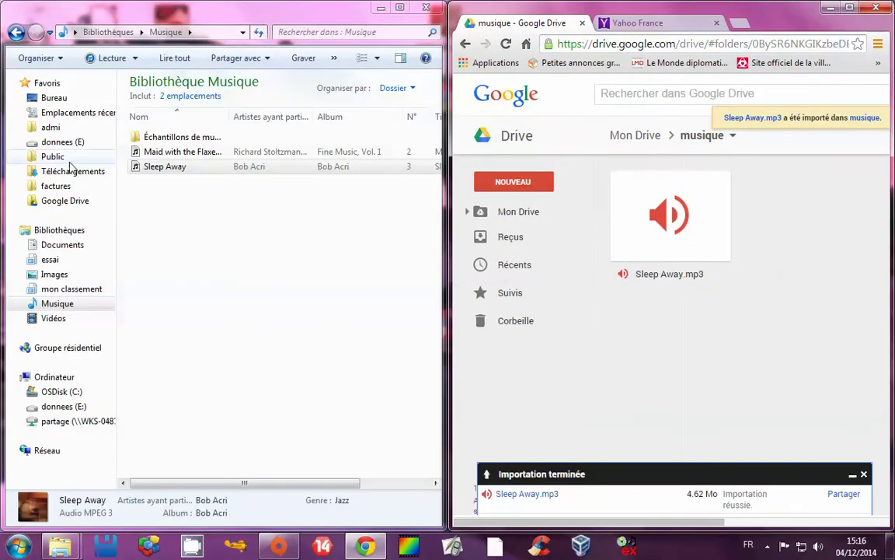
left_click(54, 273)
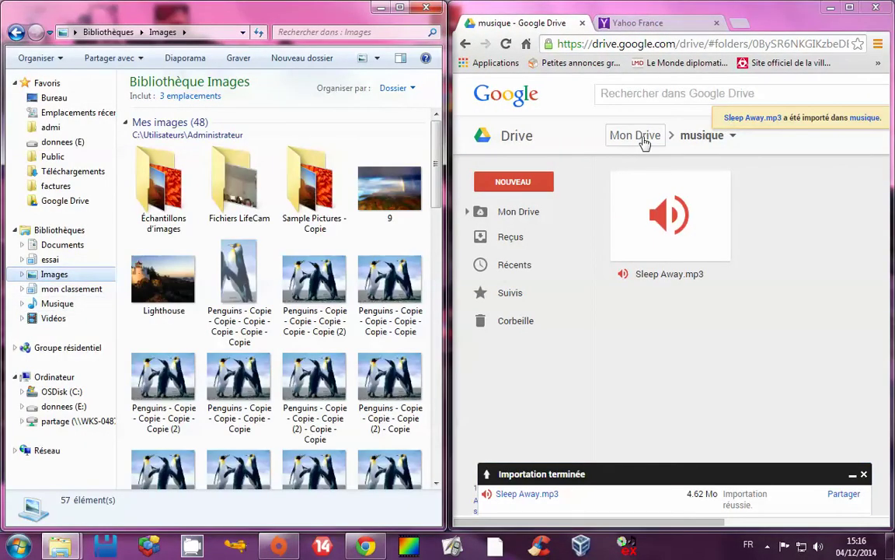
left_click(509, 218)
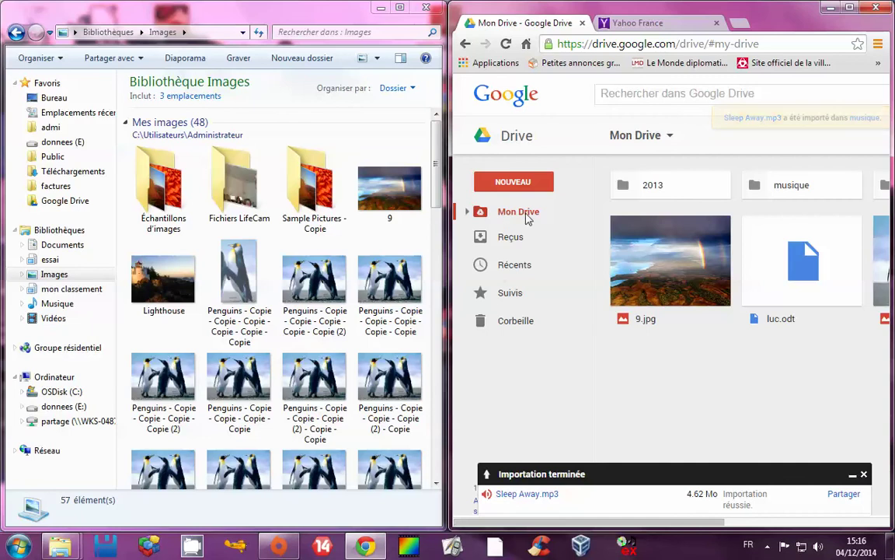
left_click(46, 277)
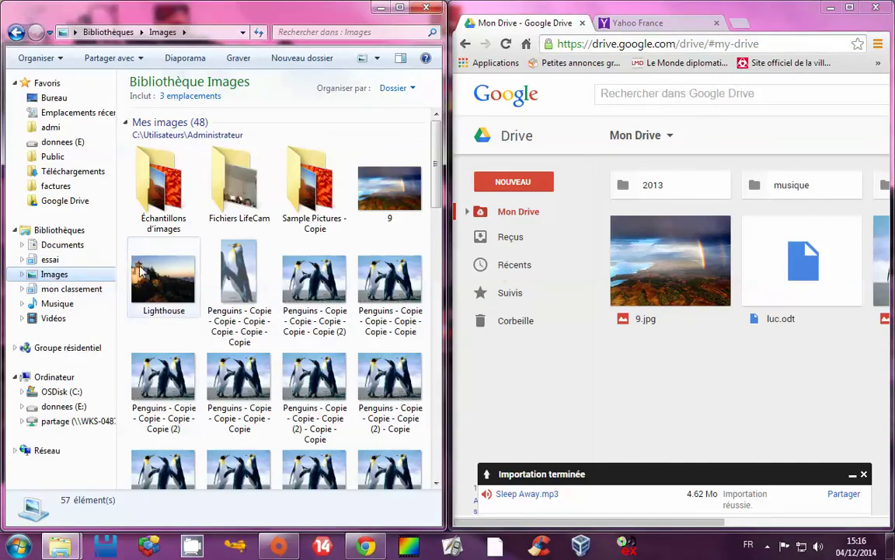
left_click_drag(238, 272, 783, 297)
double_click(825, 17)
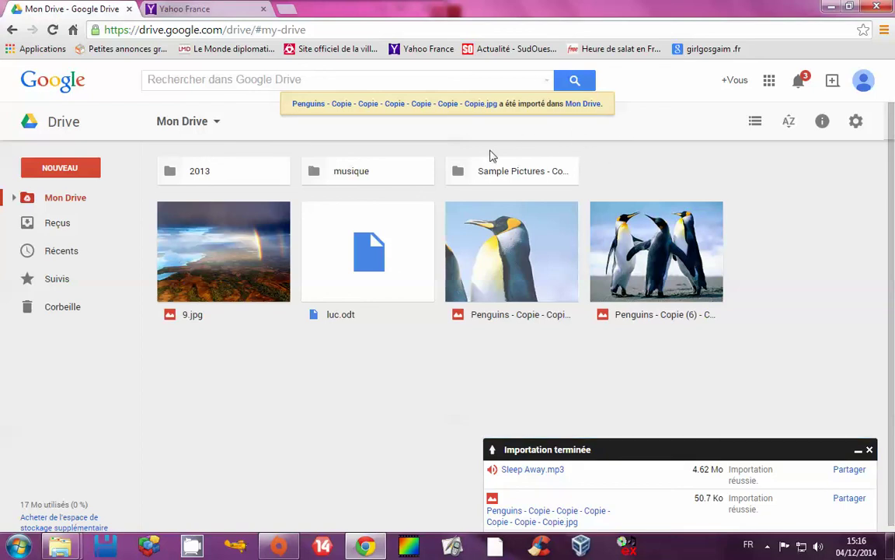
Step: Create a new Google Docs document in Mon Drive and enter the text "dgfhdfghdfghdgh"
left_click(368, 172)
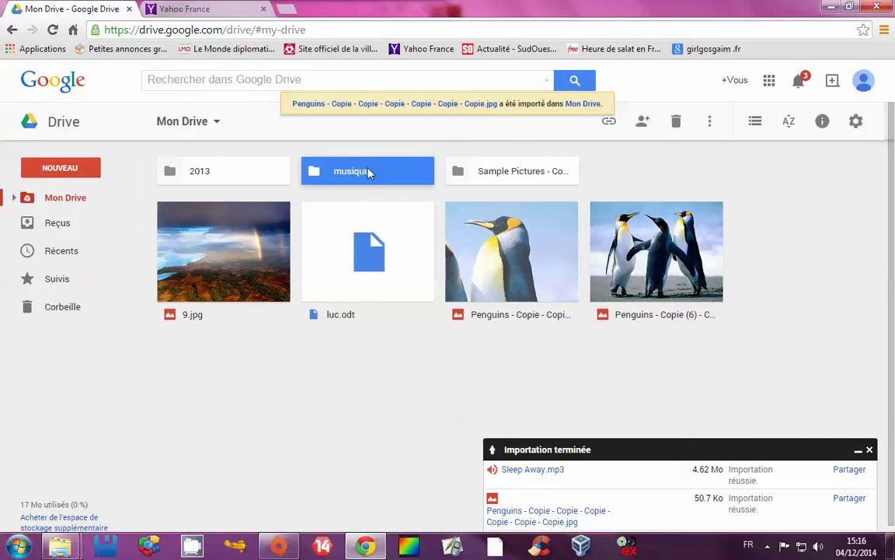
left_click(316, 356)
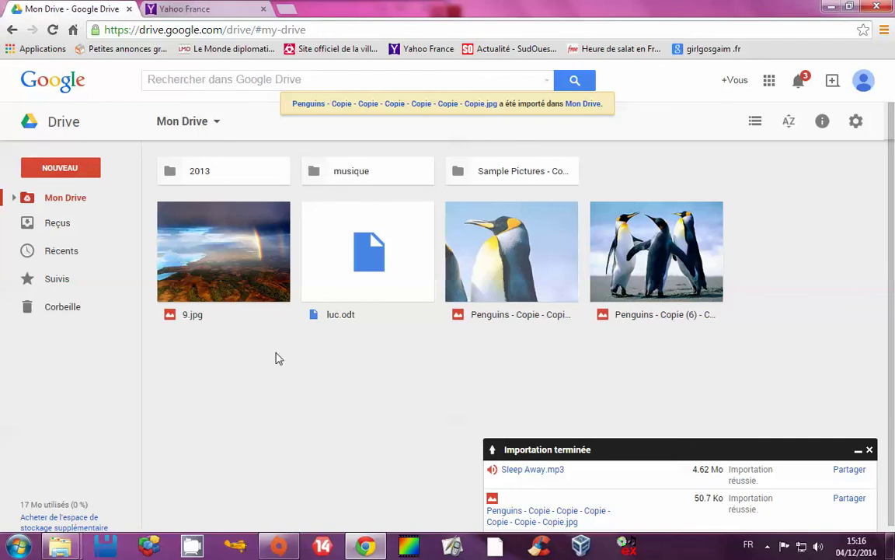
right_click(265, 381)
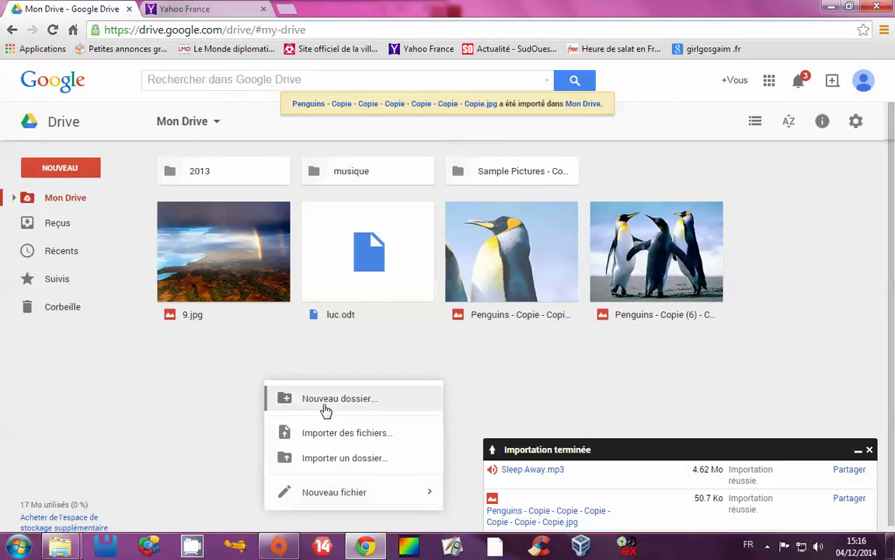
mouse_move(414, 498)
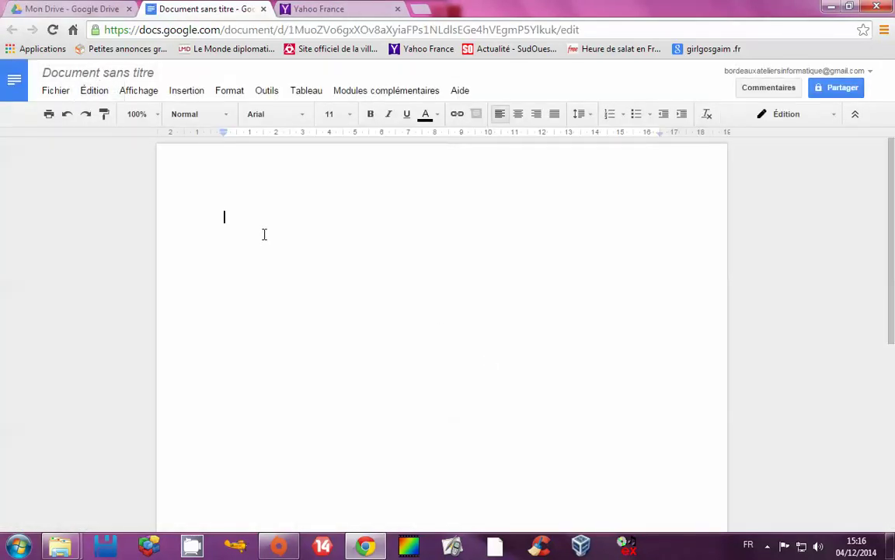
type("dgfhdfghdfghdfgh")
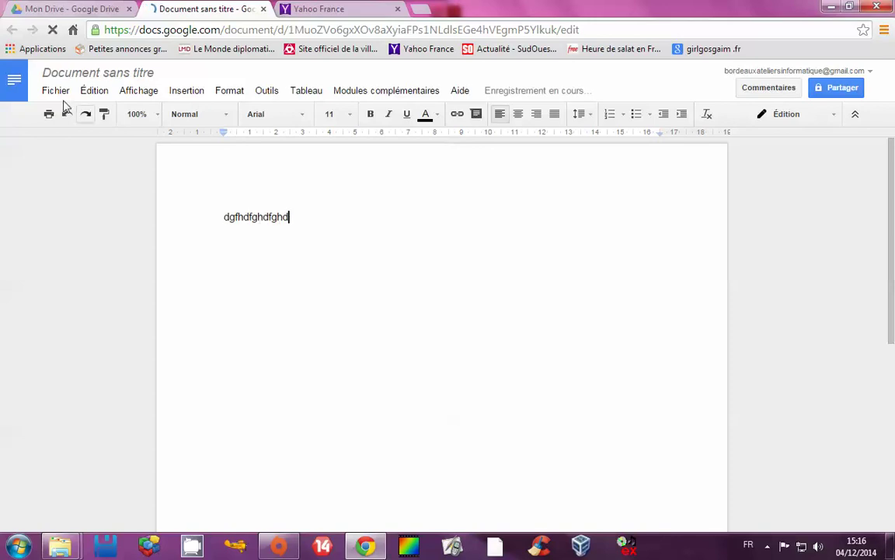
Step: Rename the untitled document as "essai"
left_click(56, 91)
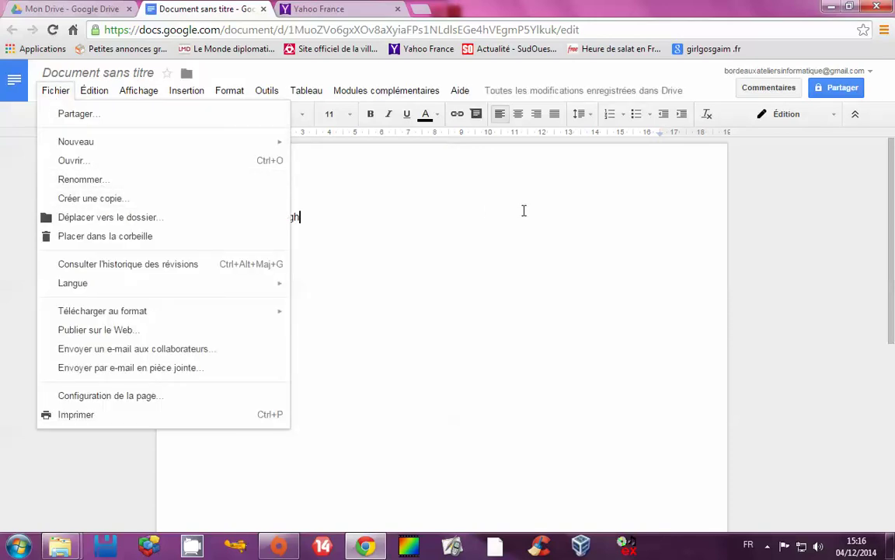
left_click(524, 211)
left_click(57, 92)
left_click(85, 180)
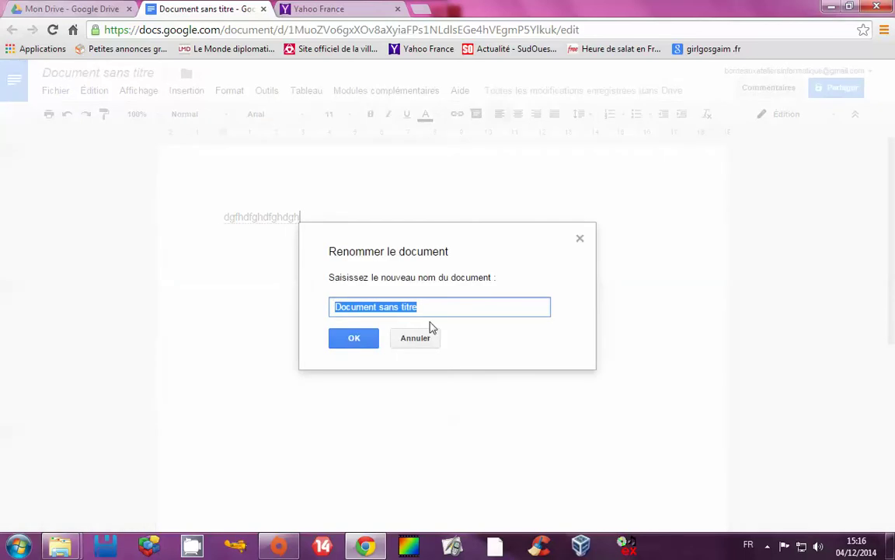
type("e")
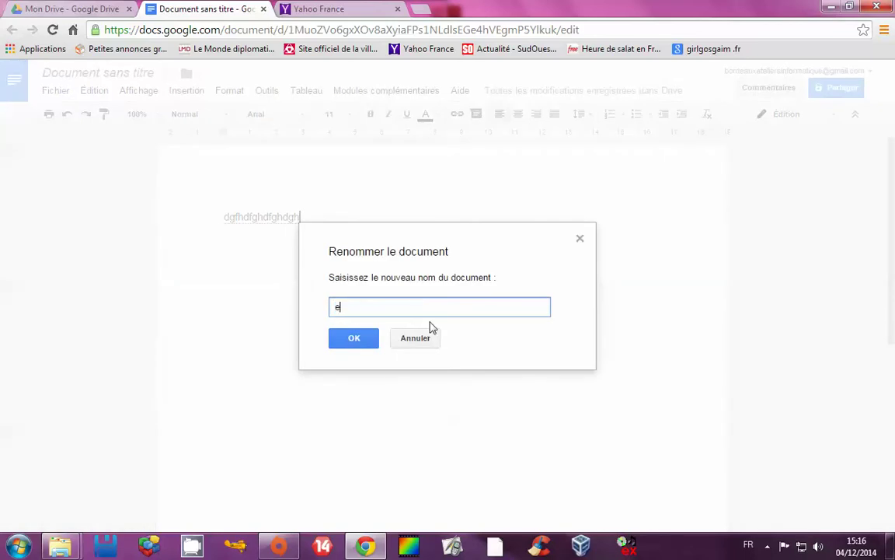
type("ssai")
left_click(352, 338)
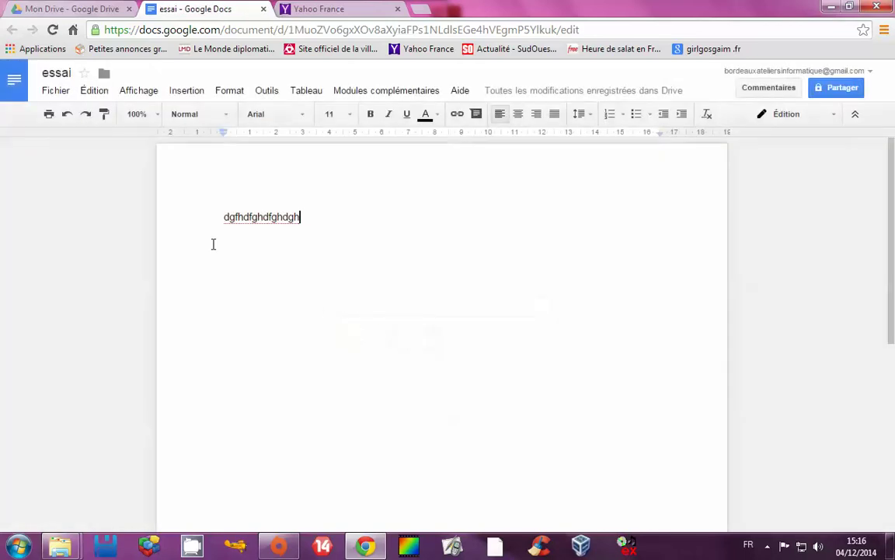
Step: Move the essai document into the admi subfolder of the 2013 folder in Mon Drive
left_click(55, 91)
left_click(98, 218)
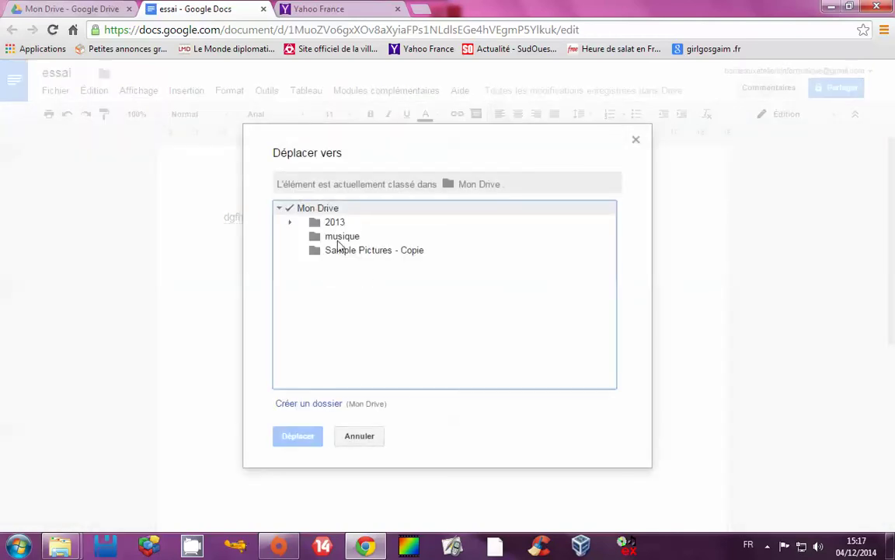
left_click(335, 223)
left_click(292, 222)
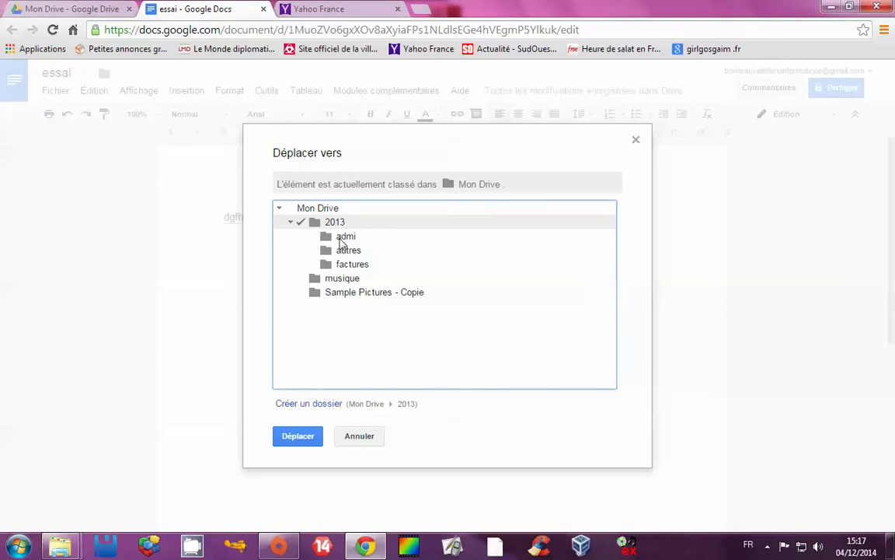
left_click(328, 235)
left_click(298, 436)
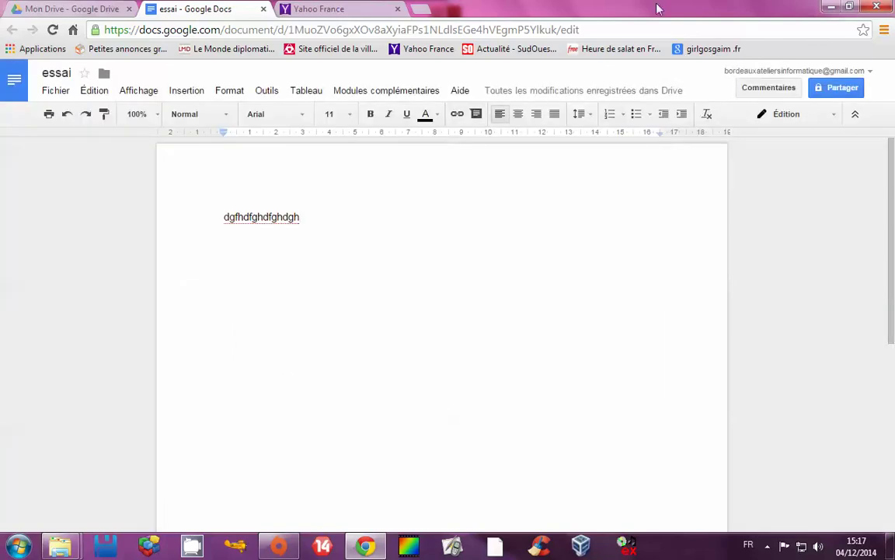
Step: Return to Mon Drive and open the admi subfolder inside the 2013 folder to check for the moved document
left_click(56, 10)
double_click(201, 179)
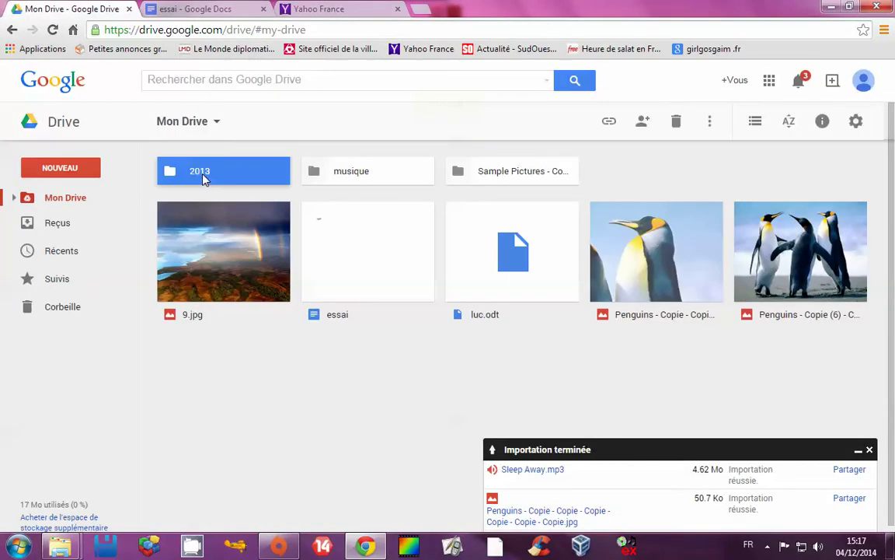
double_click(204, 178)
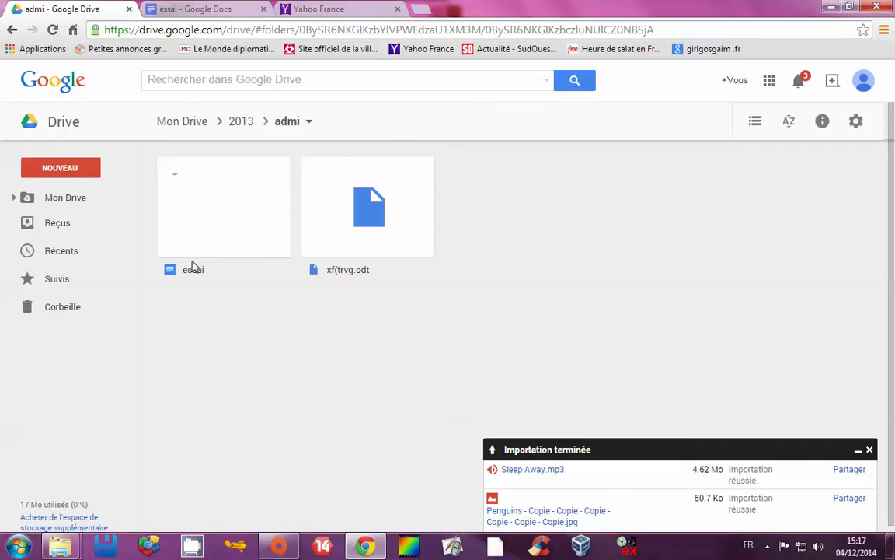
Step: Open gmail.com in a new browser tab and start a new message, filling in the recipient's e-mail address
left_click(418, 8)
type("gmail.com")
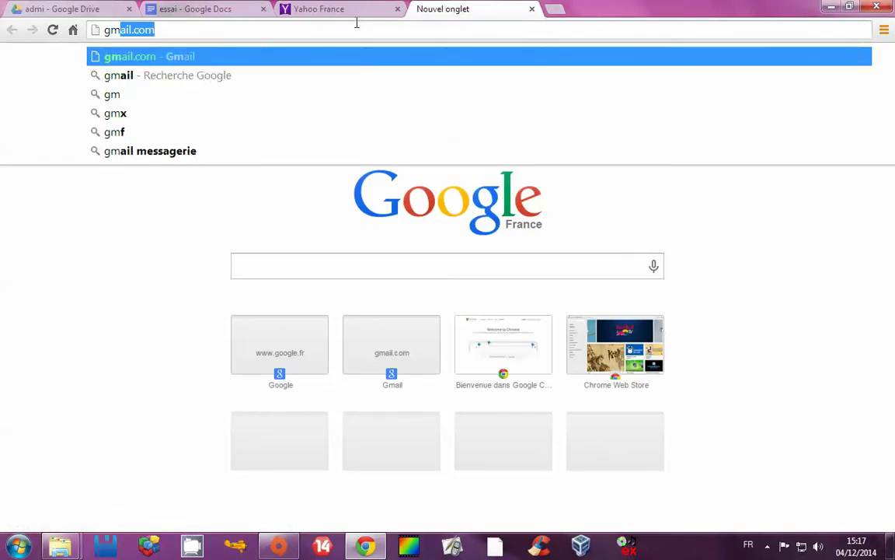
key("Return")
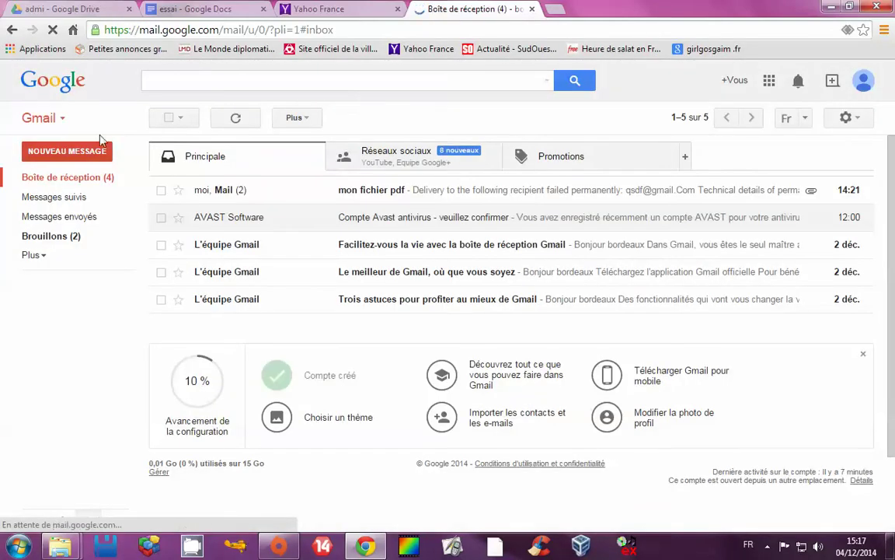
left_click(99, 150)
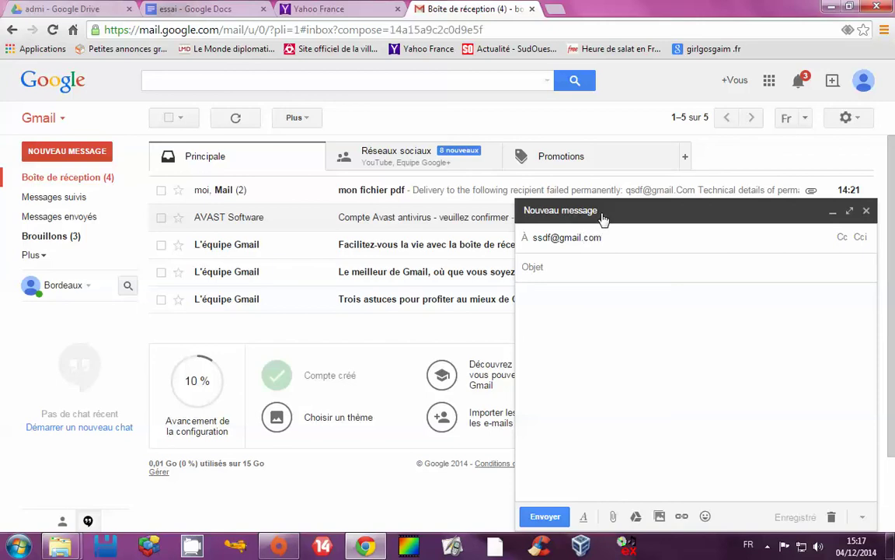
Step: Attach the Tulips picture from the Échantillons d'images folder of the Images library to the new message
left_click(613, 516)
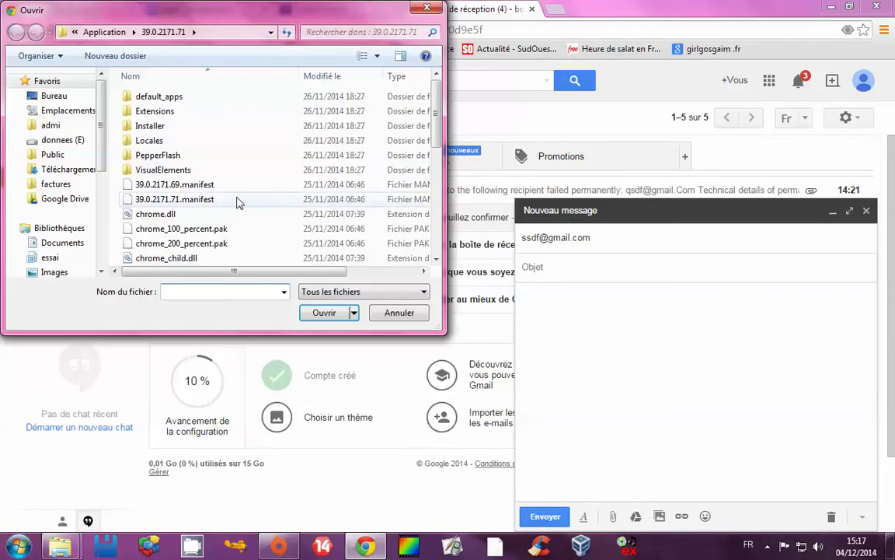
scroll(169, 170, "down", 6)
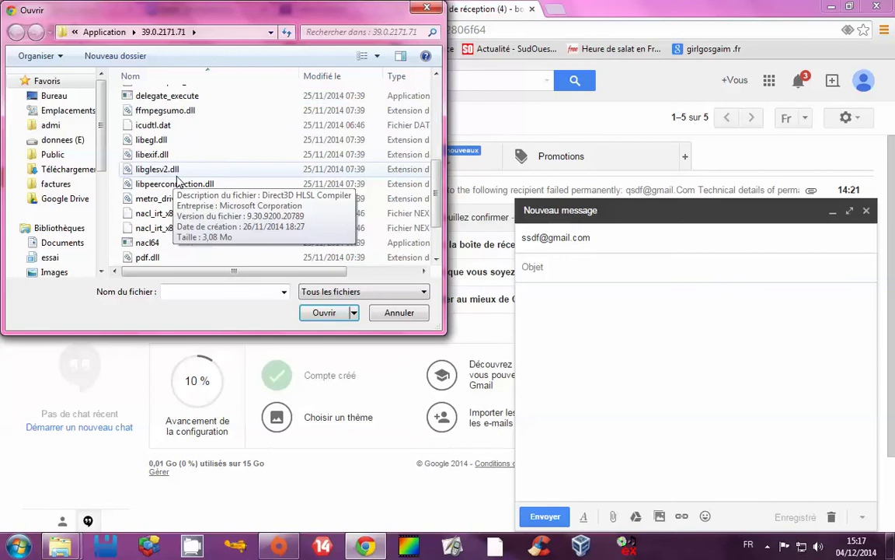
left_click(56, 272)
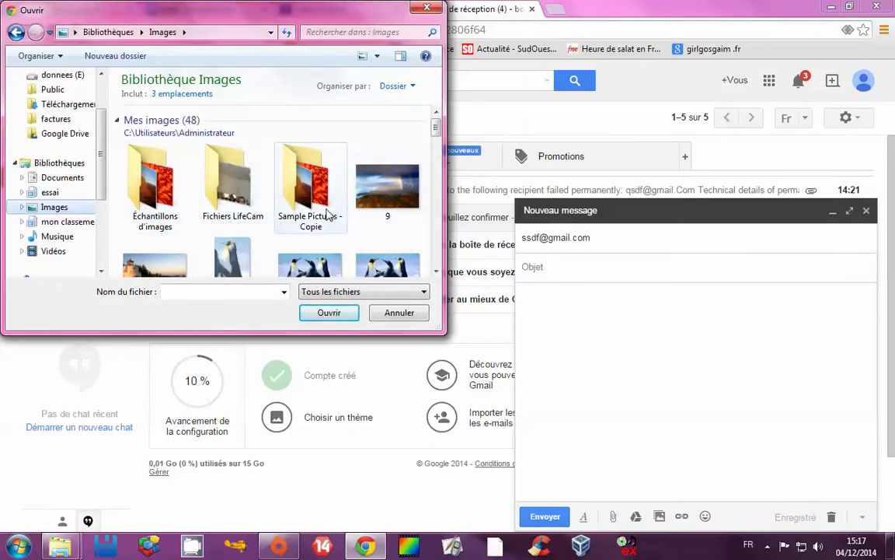
double_click(155, 181)
left_click(300, 155)
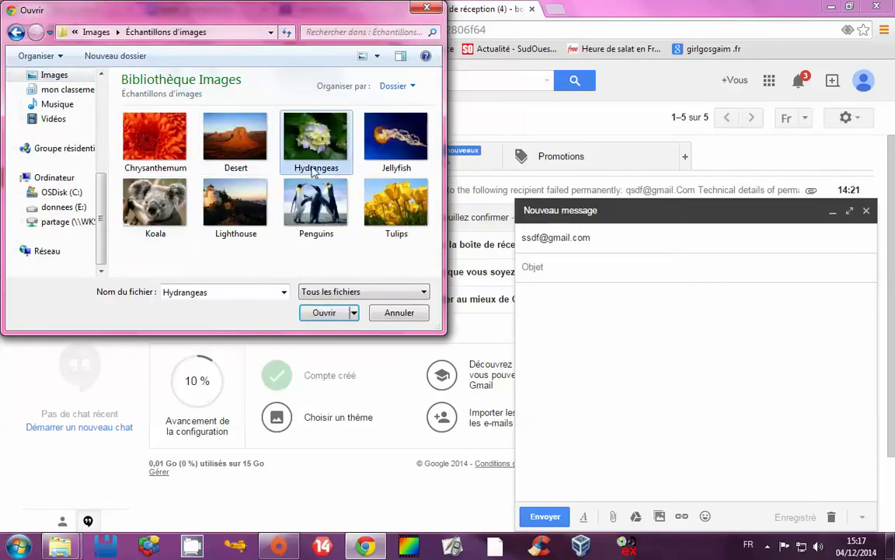
left_click(397, 204)
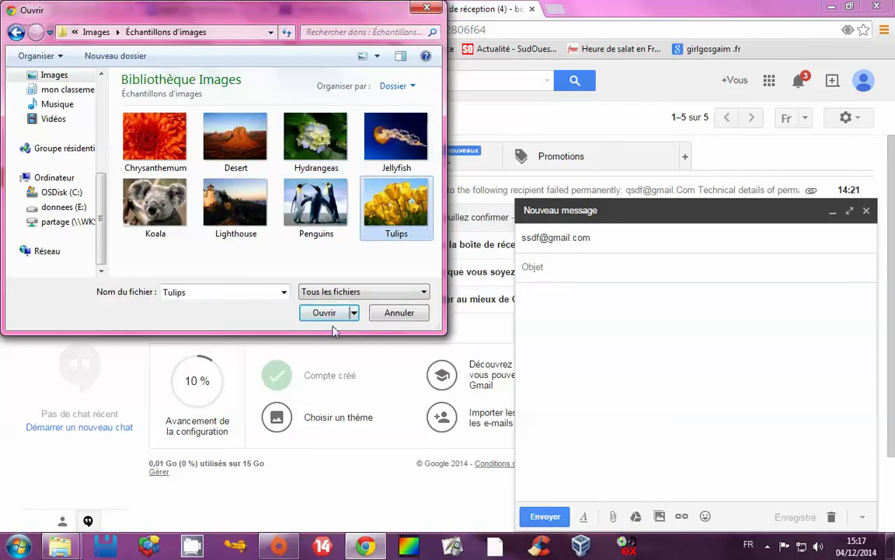
left_click(318, 312)
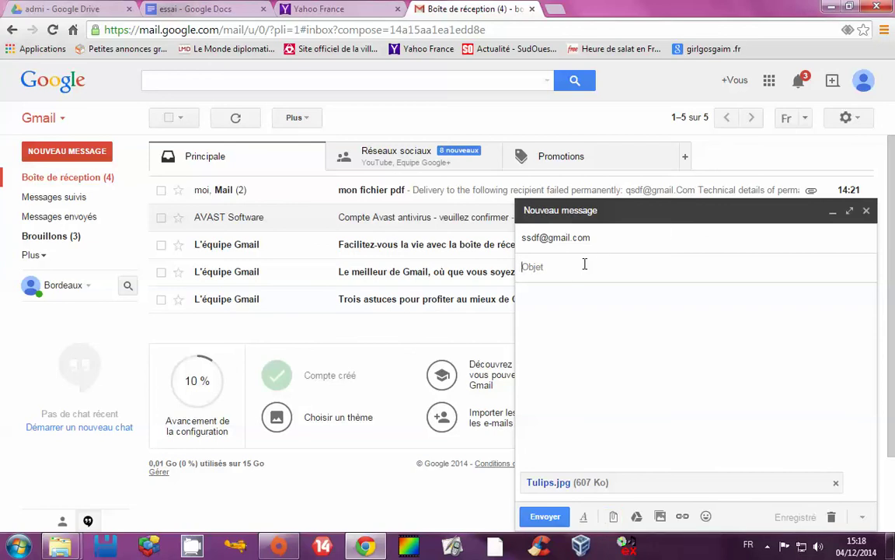
Step: Send the message with the Tulips picture without a subject or body, and open the sent messages to check it
left_click(549, 514)
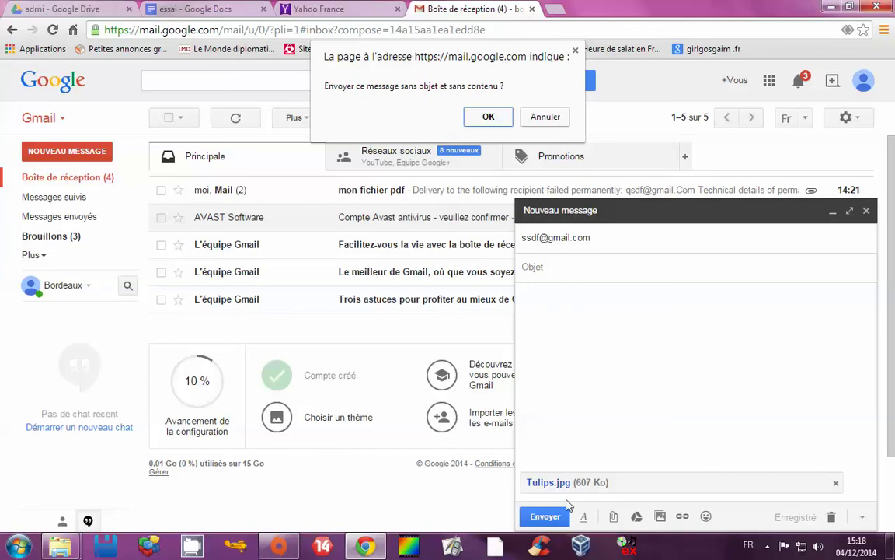
left_click(482, 118)
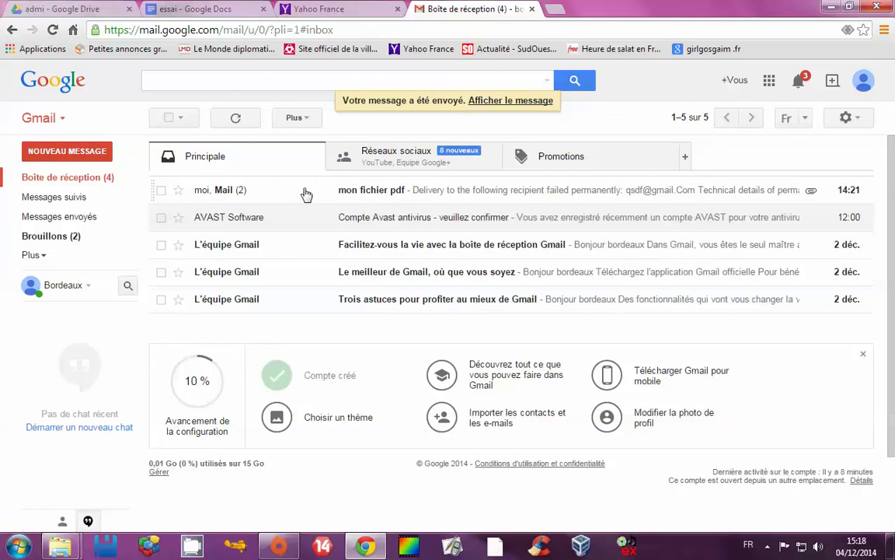
left_click(59, 217)
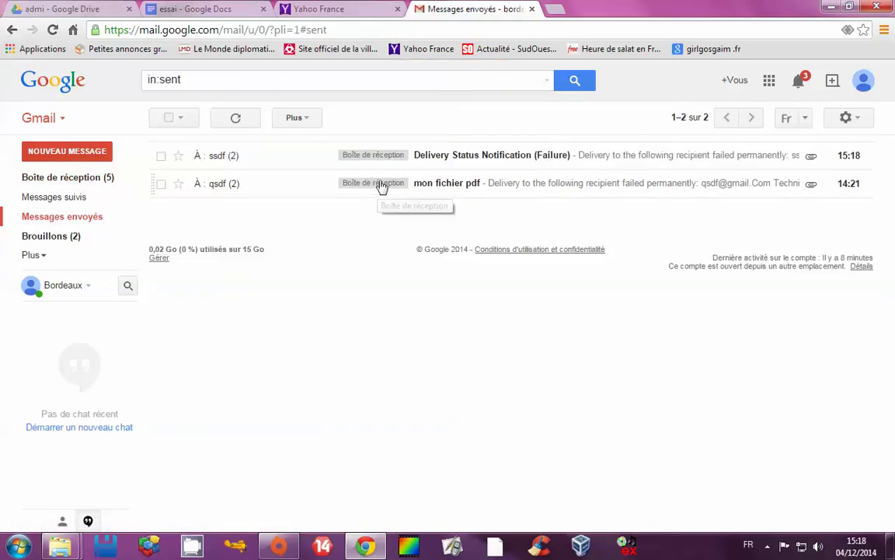
Step: Start another new message and fill in the recipient's e-mail address, leaving the subject empty
left_click(78, 149)
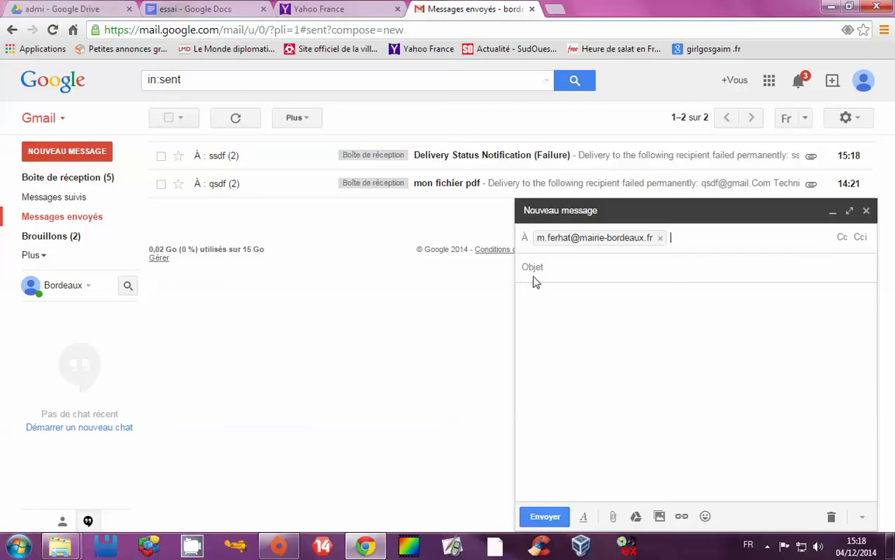
key("Tab")
left_click(652, 236)
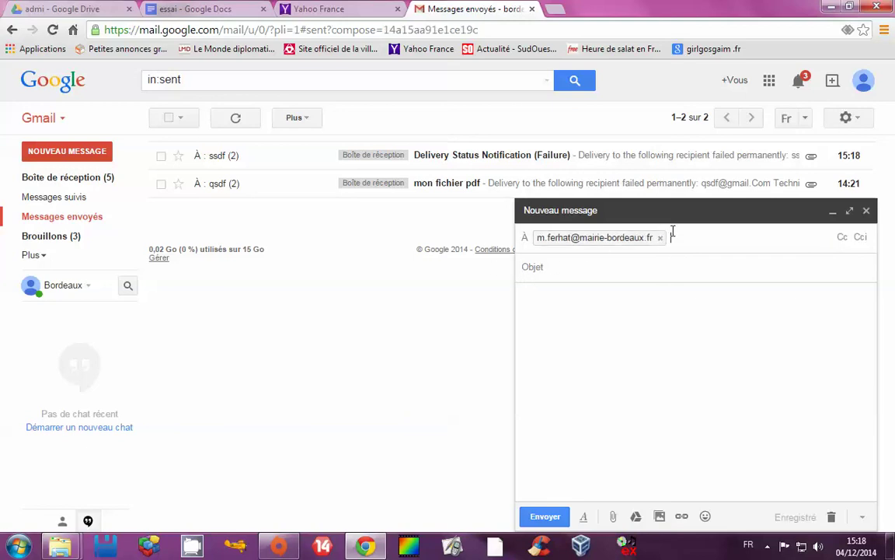
left_click(616, 264)
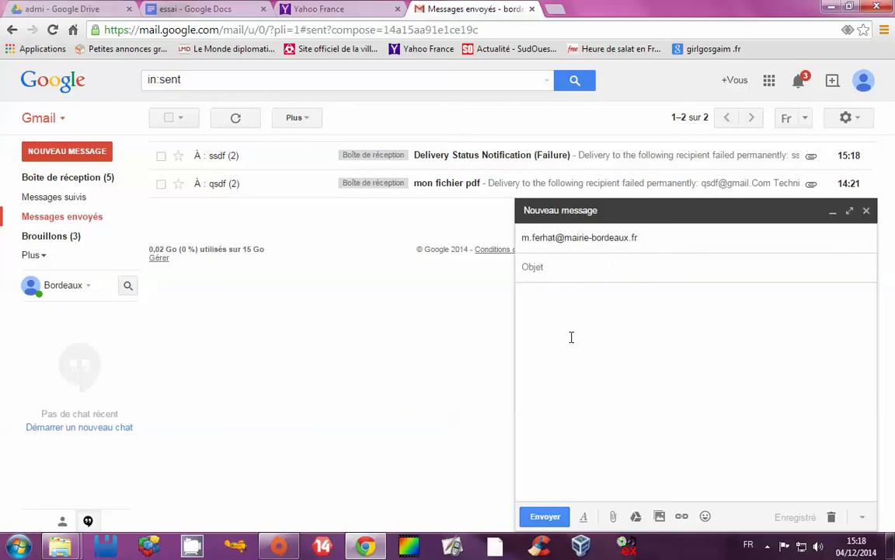
Step: Try to attach the Wildlife - Copie video from the Vidéos library to the new message
left_click(613, 516)
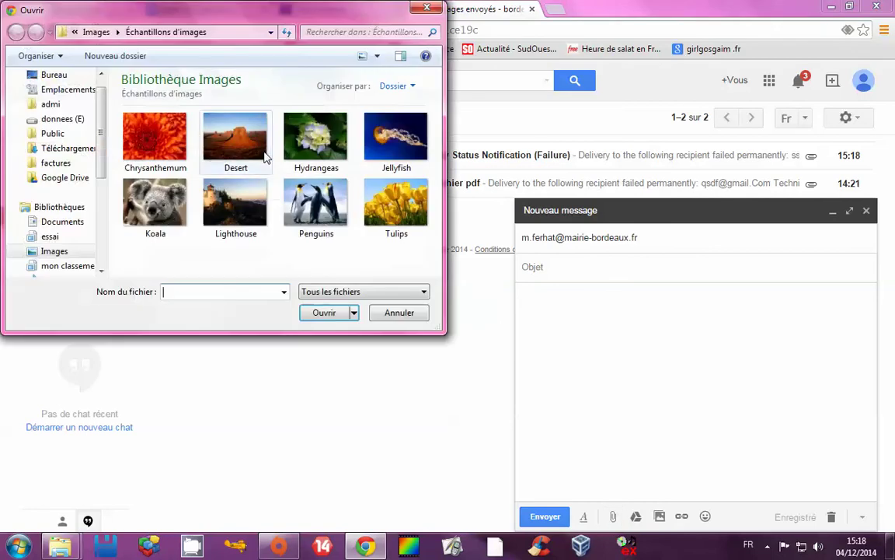
scroll(78, 163, "down", 3)
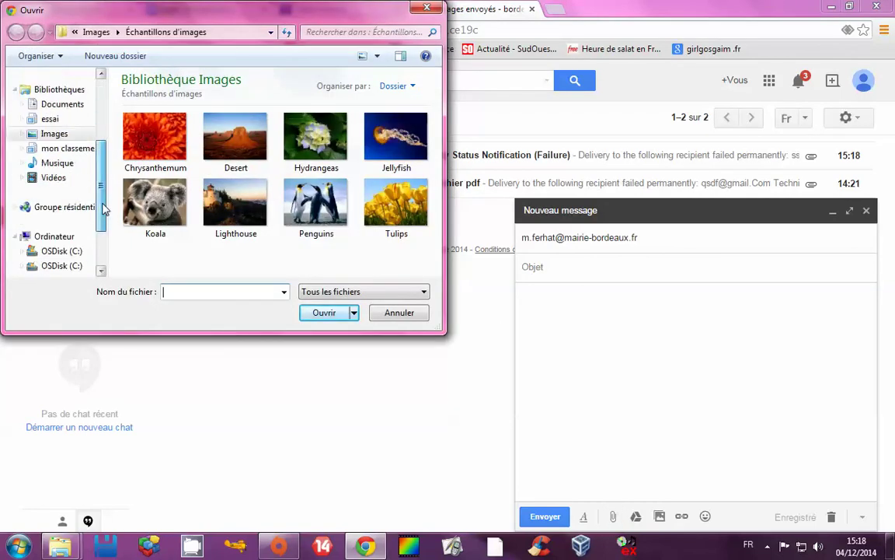
left_click(54, 177)
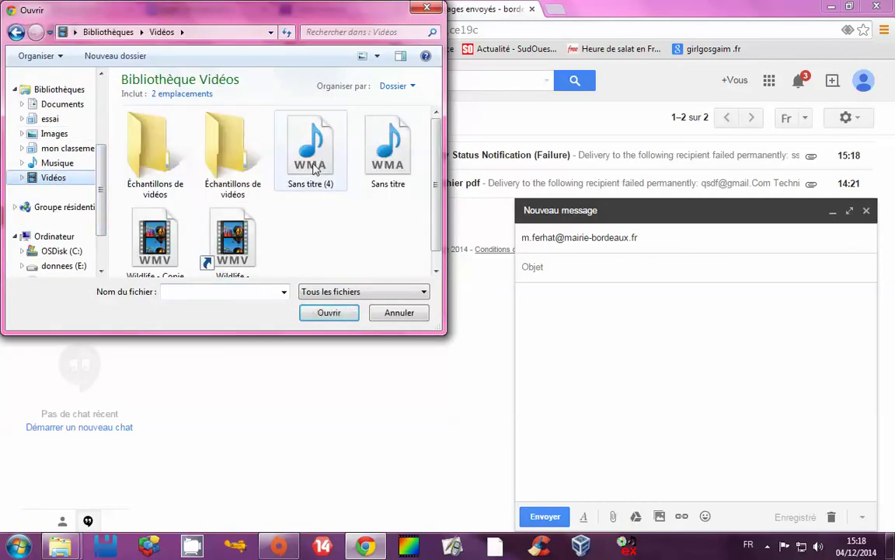
left_click(154, 237)
left_click(326, 311)
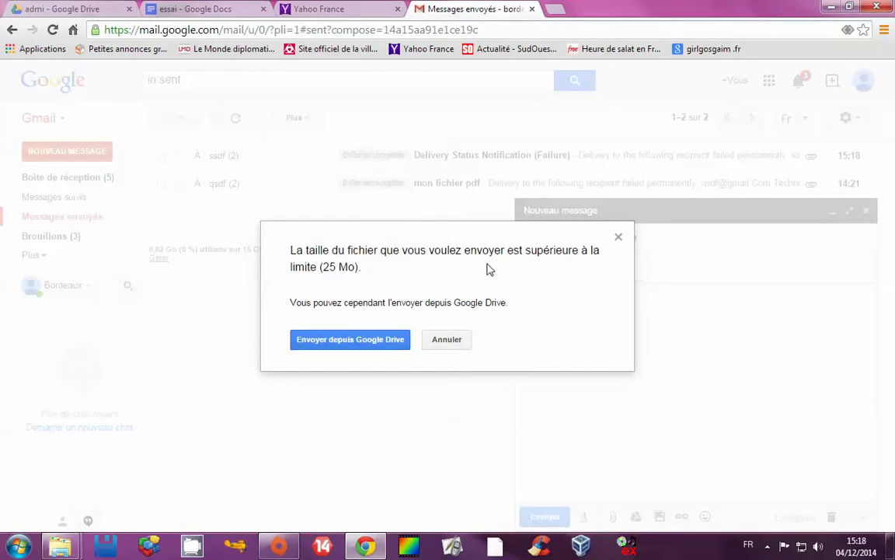
Step: Choose to send the video through Google Drive instead and import Wildlife - Copie.wmv from the computer's Vidéos library
left_click(373, 339)
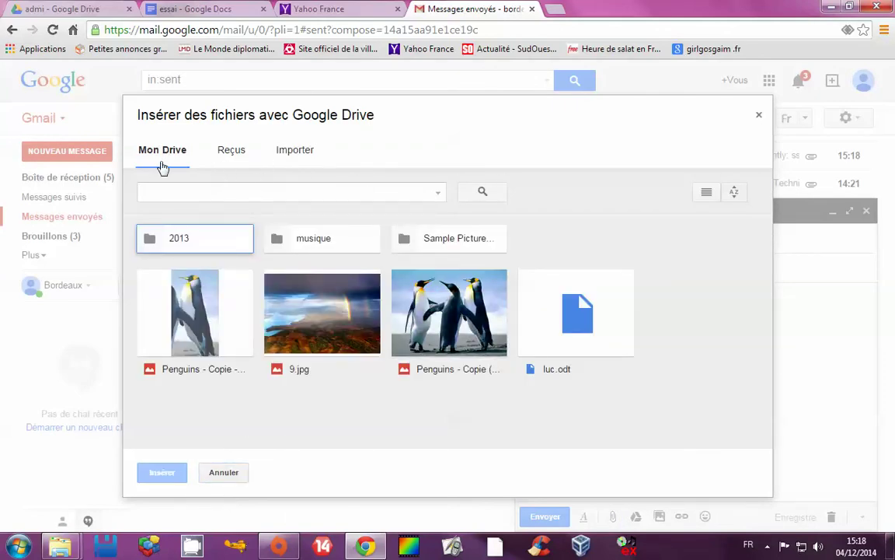
left_click(290, 146)
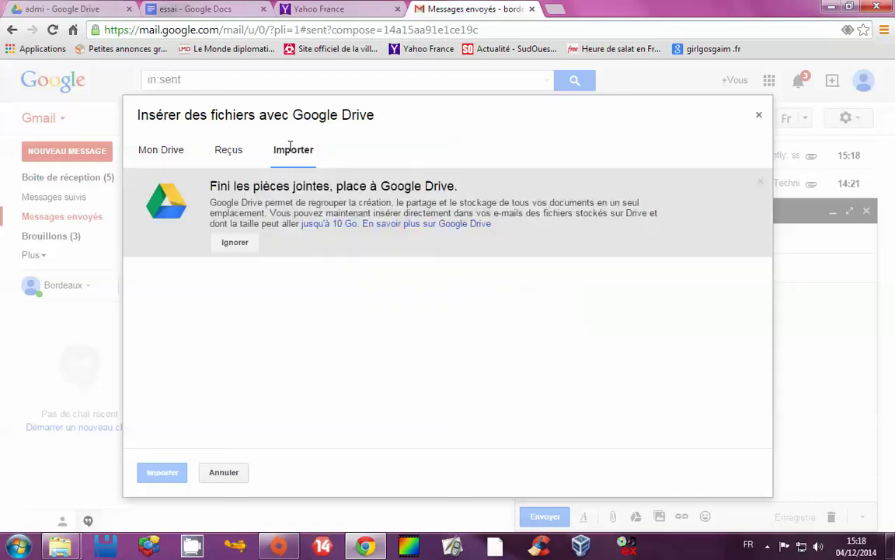
left_click(412, 350)
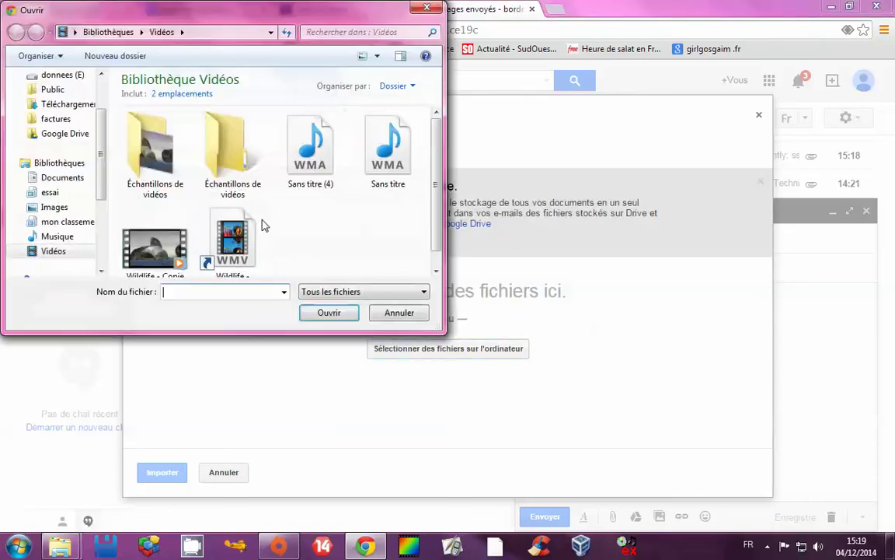
double_click(148, 222)
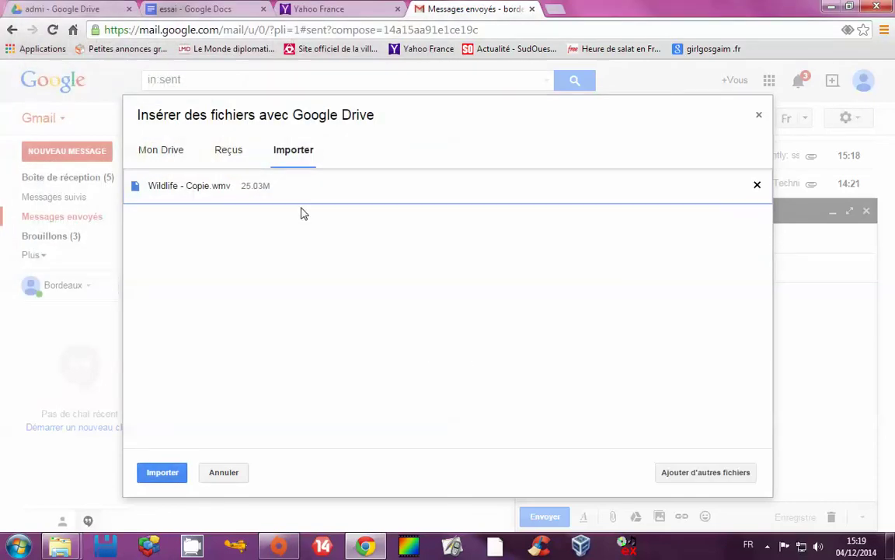
left_click(160, 474)
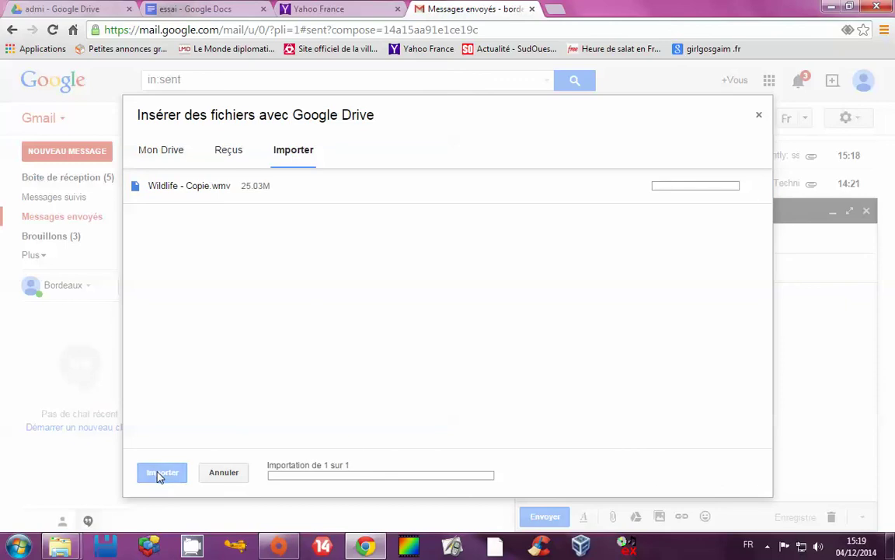